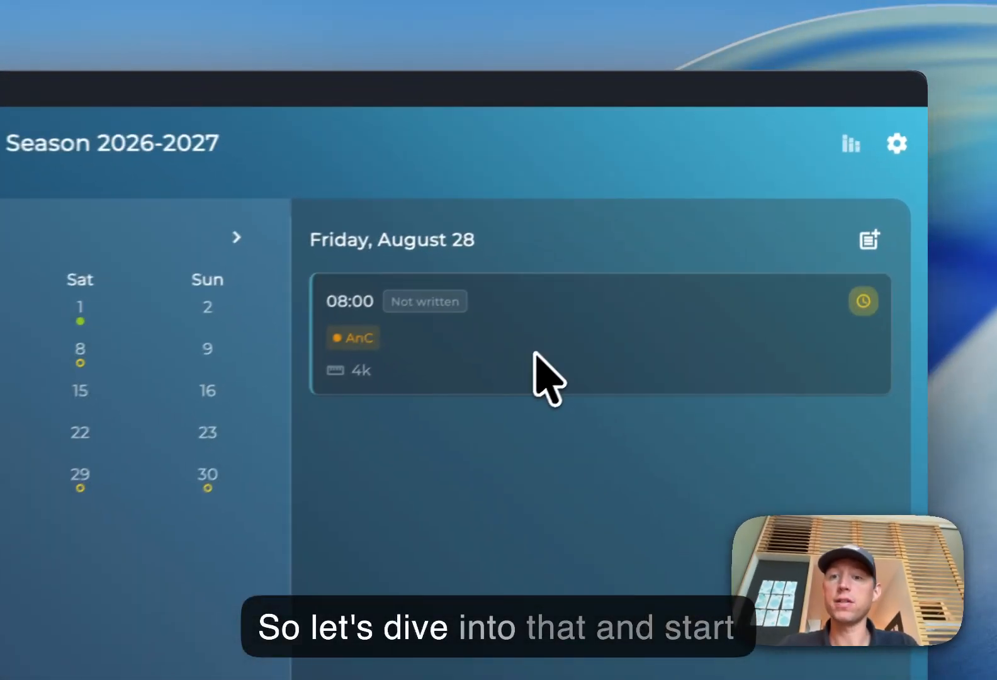
- Open the Friday, August 28 08:00 workout for editing and show its plan details
left_click(724, 221)
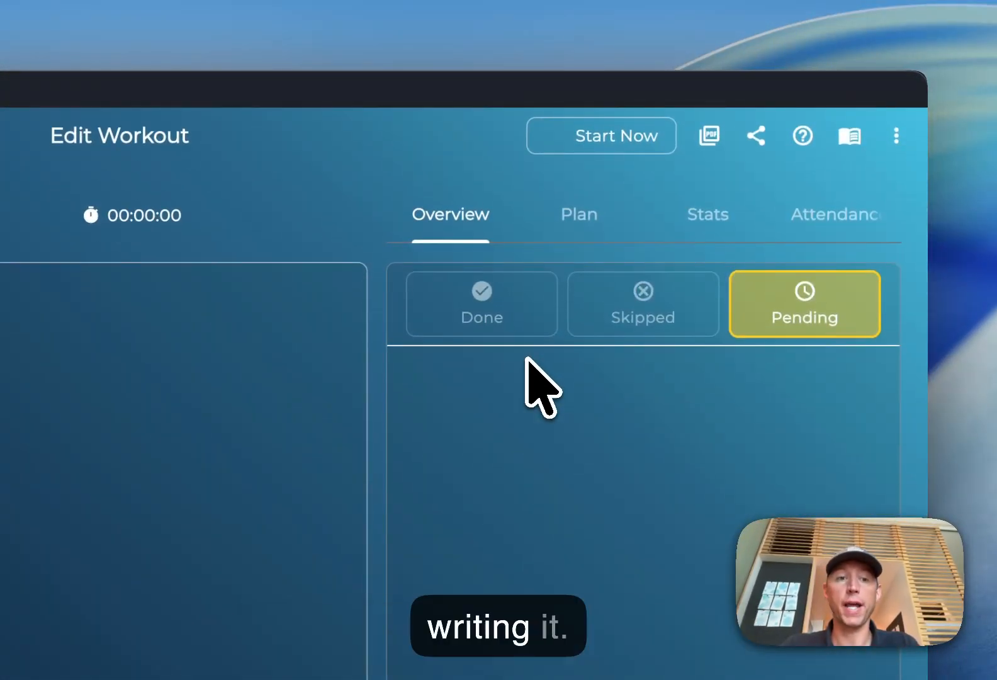
left_click(580, 214)
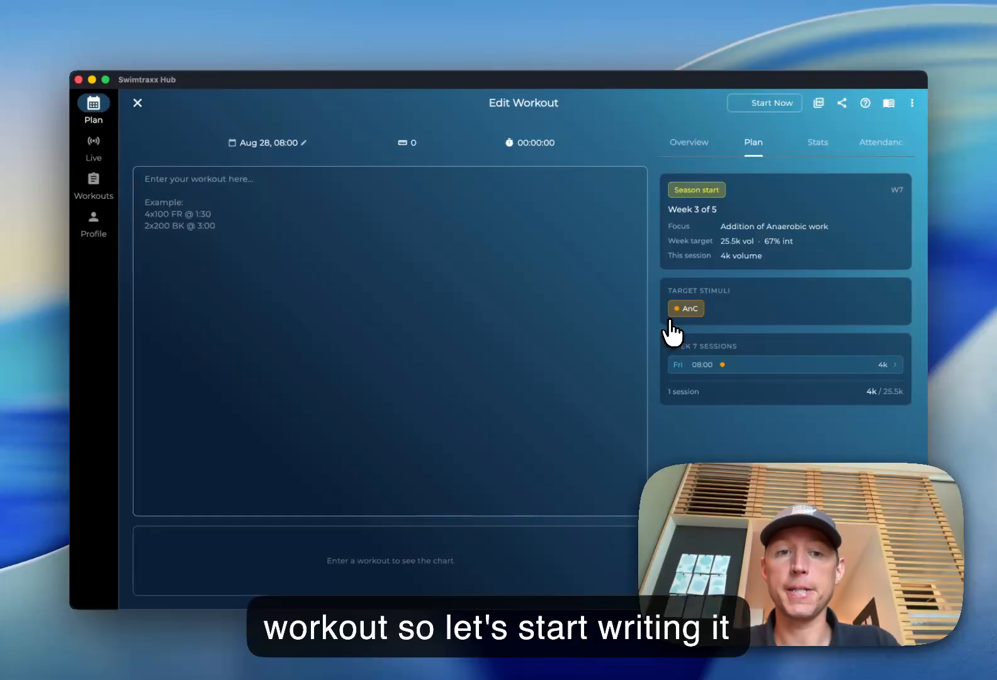
- Write "400 FR r30" as the workout's first line and start a new line below it
left_click(384, 195)
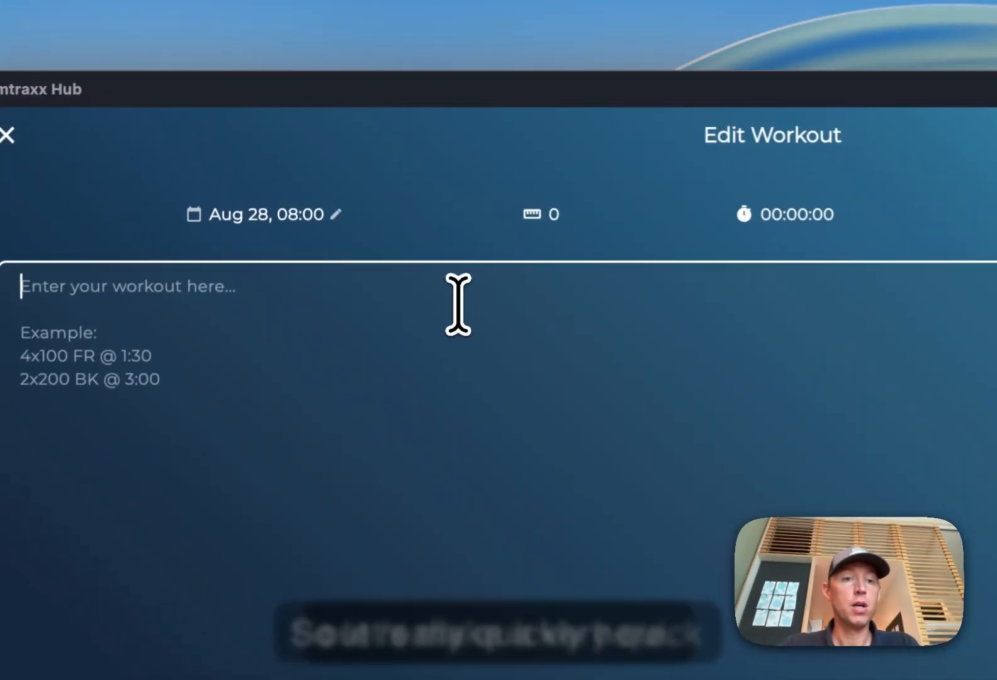
type("40")
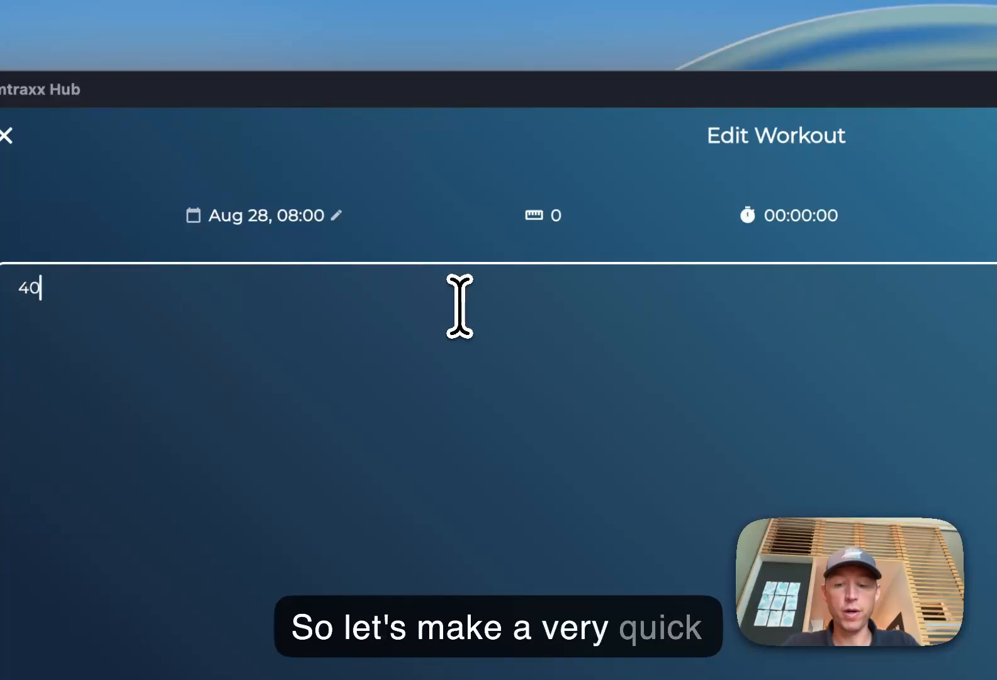
type("0 FR. ")
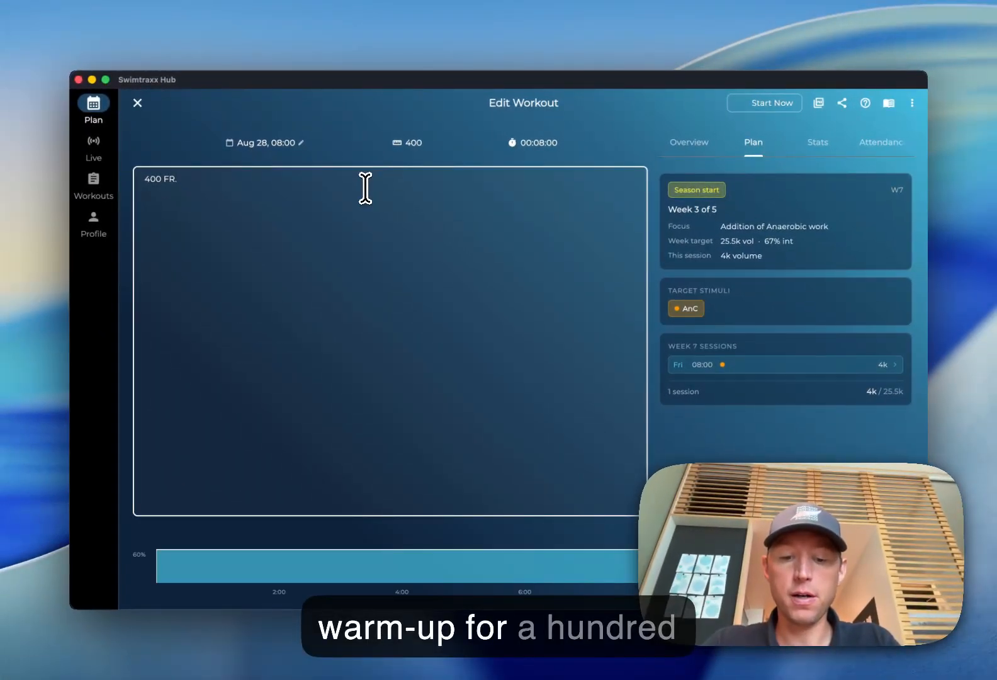
type("r30")
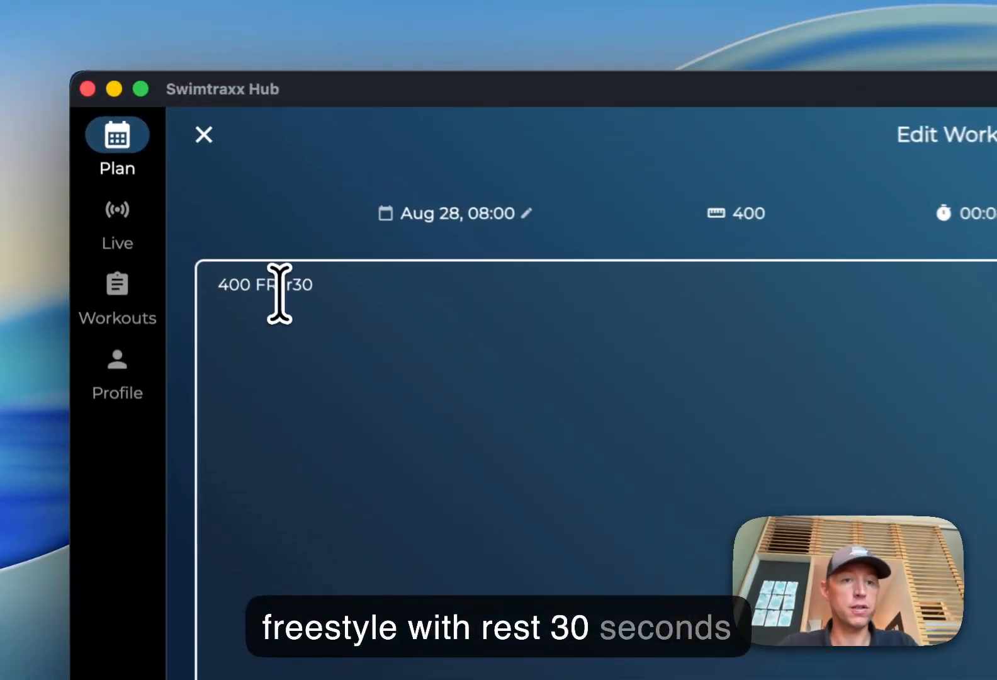
left_click(283, 296)
key("BackSpace")
left_click(337, 304)
key("Return")
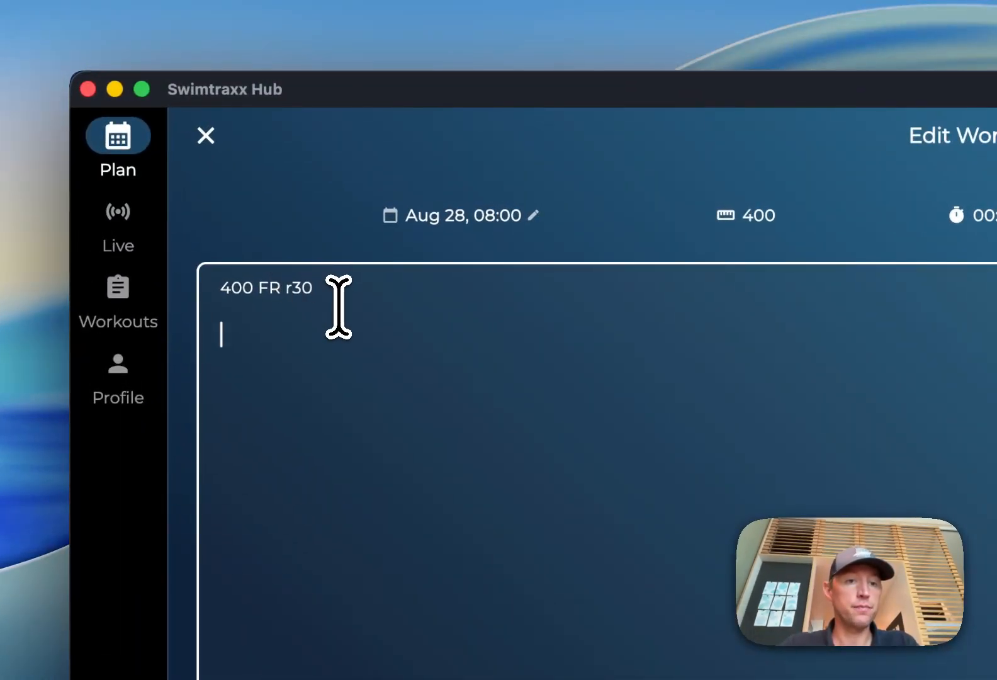
- Add the lines "200 IM r30" and "200 kick board r30" to the workout, followed by a blank line
type("200")
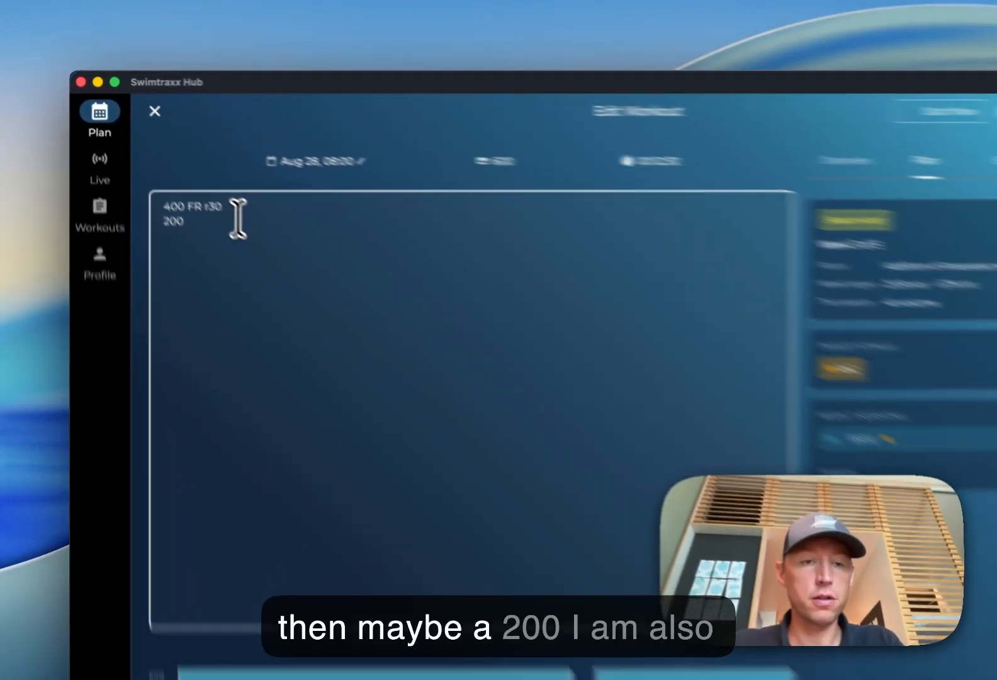
type(" IM")
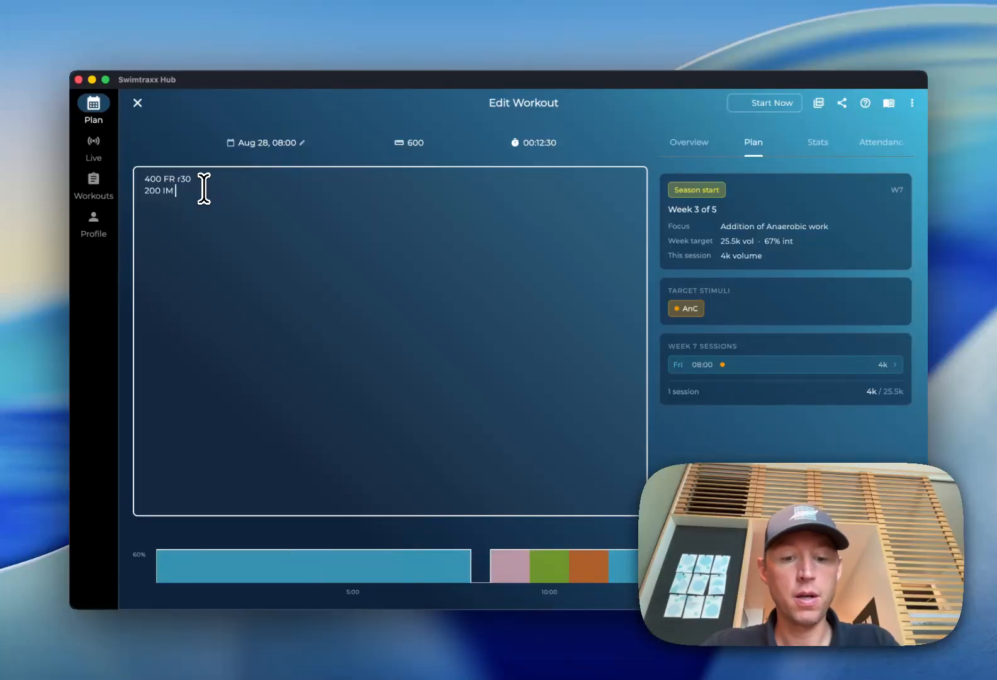
type(" r30")
key("Return")
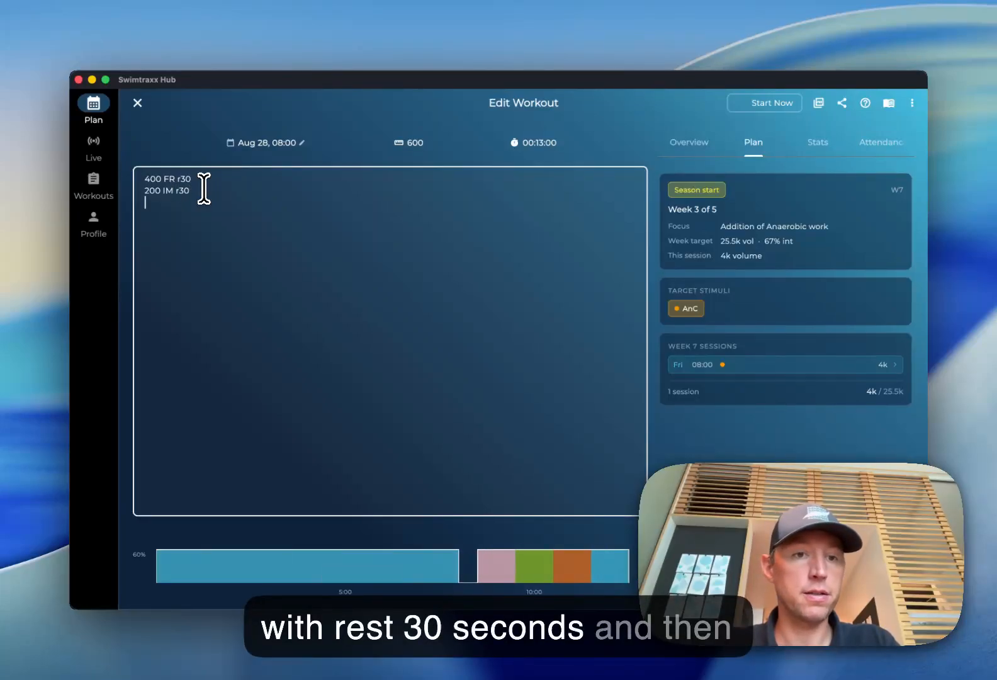
type("200")
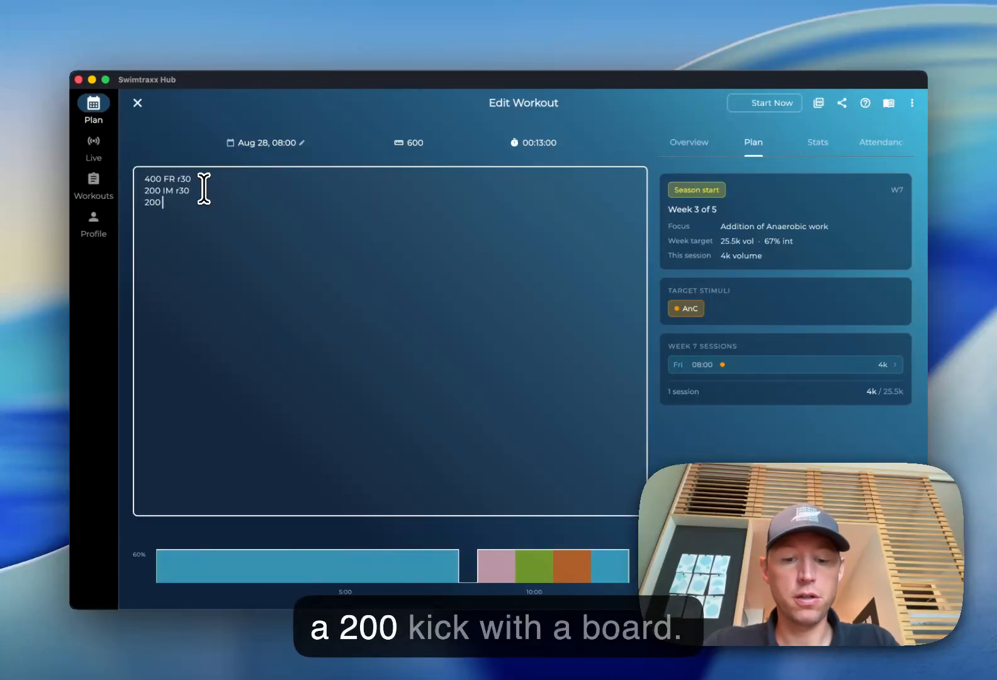
type(" kick board r30")
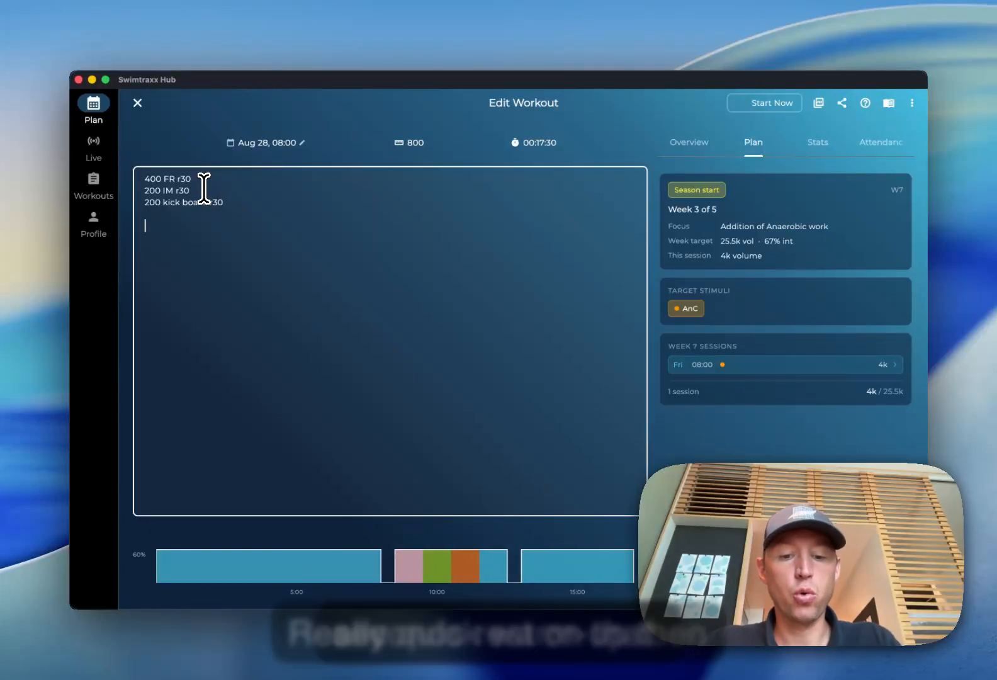
key("Return")
key("Return")
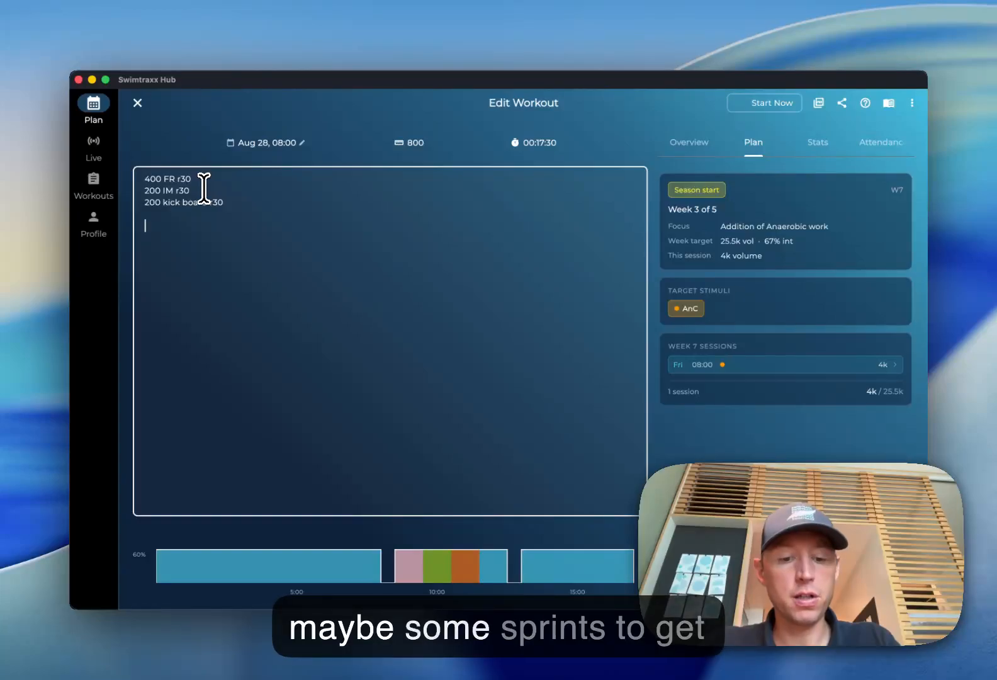
- Add the sprint set "4x25 BK fast @1:15" as a separate block below the warm-up lines
type("4x2")
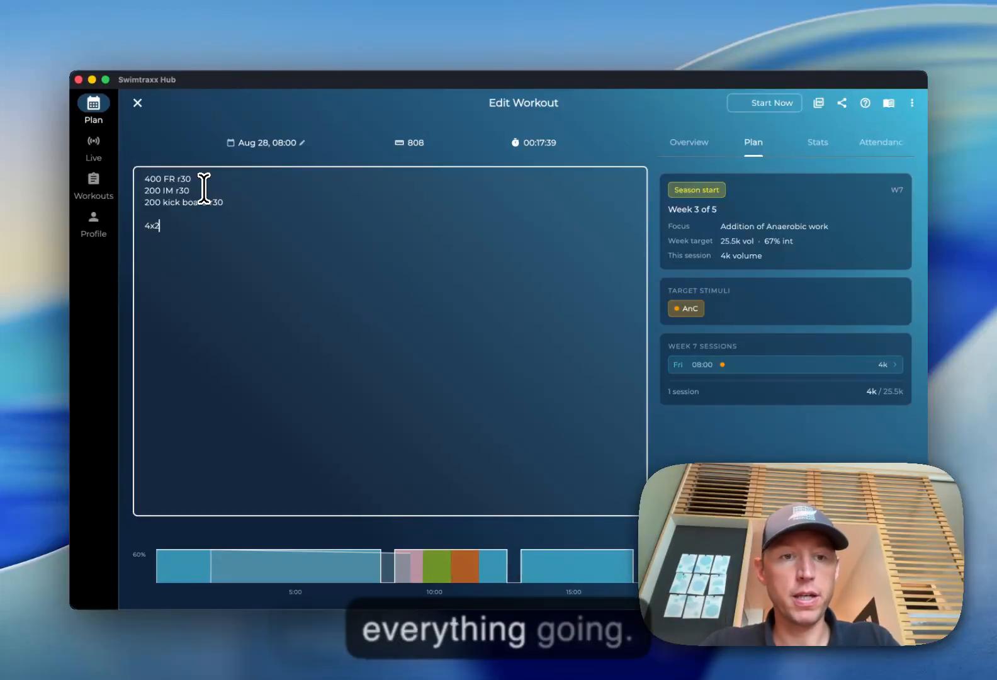
type("5 BK")
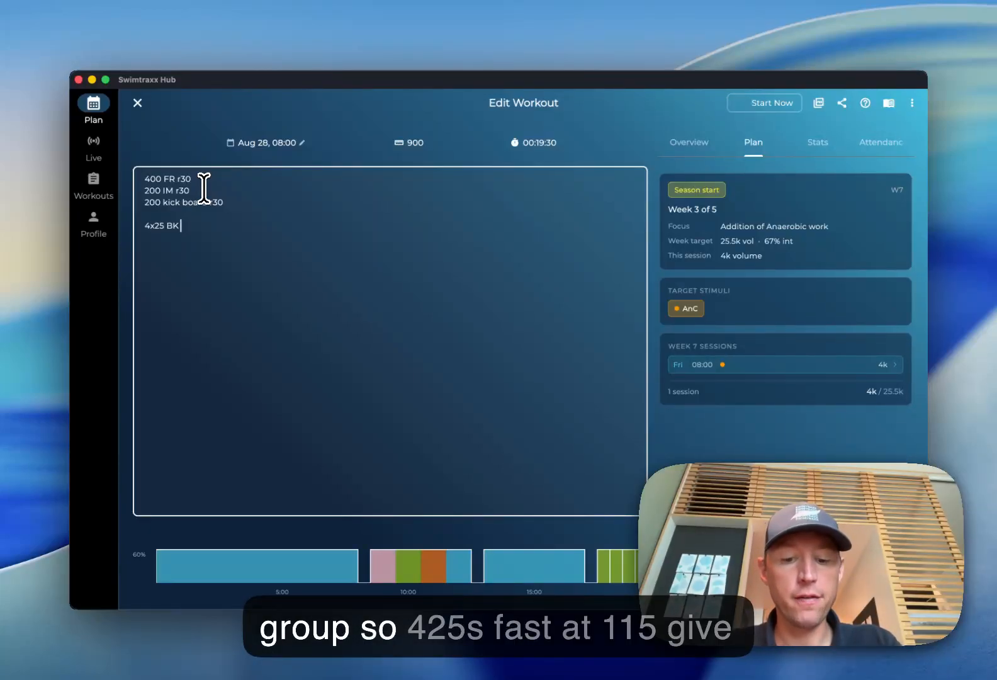
type("fast ")
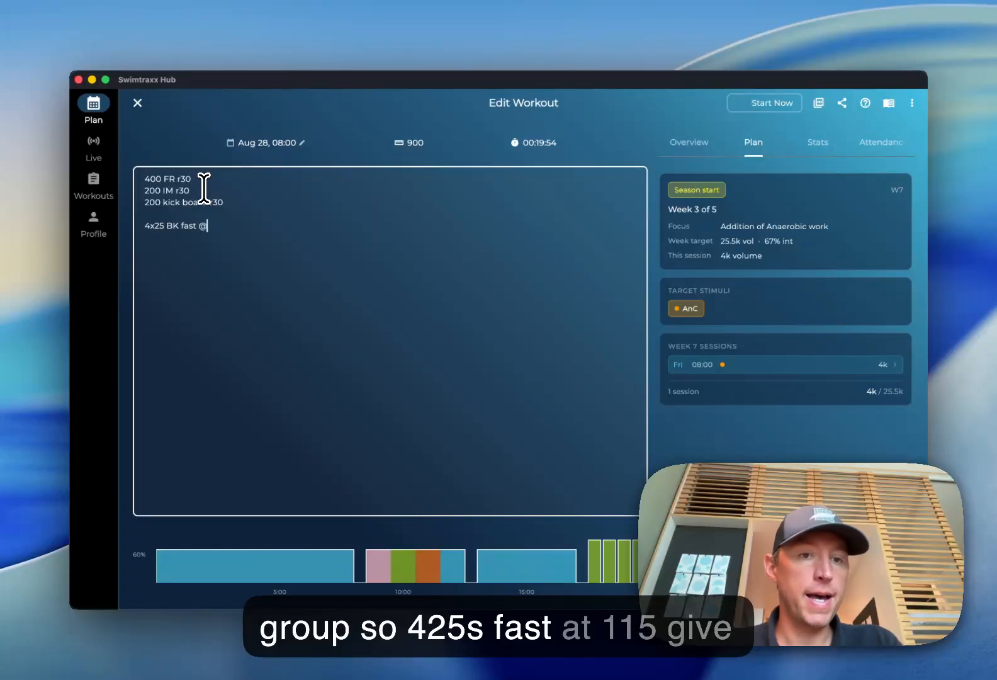
type("@1:15")
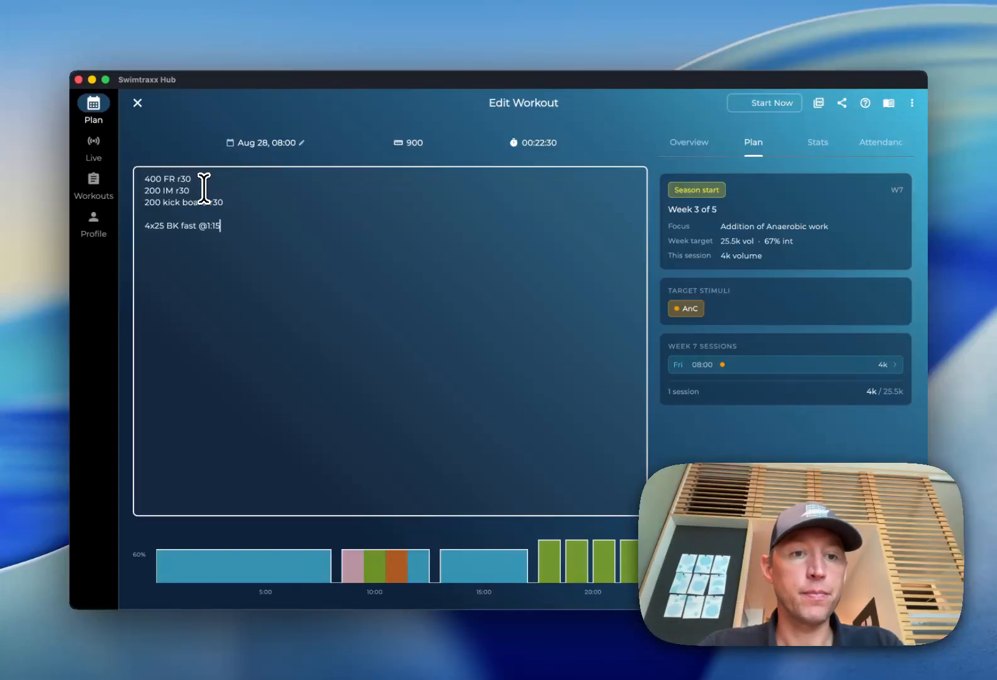
key("Return")
key("Return")
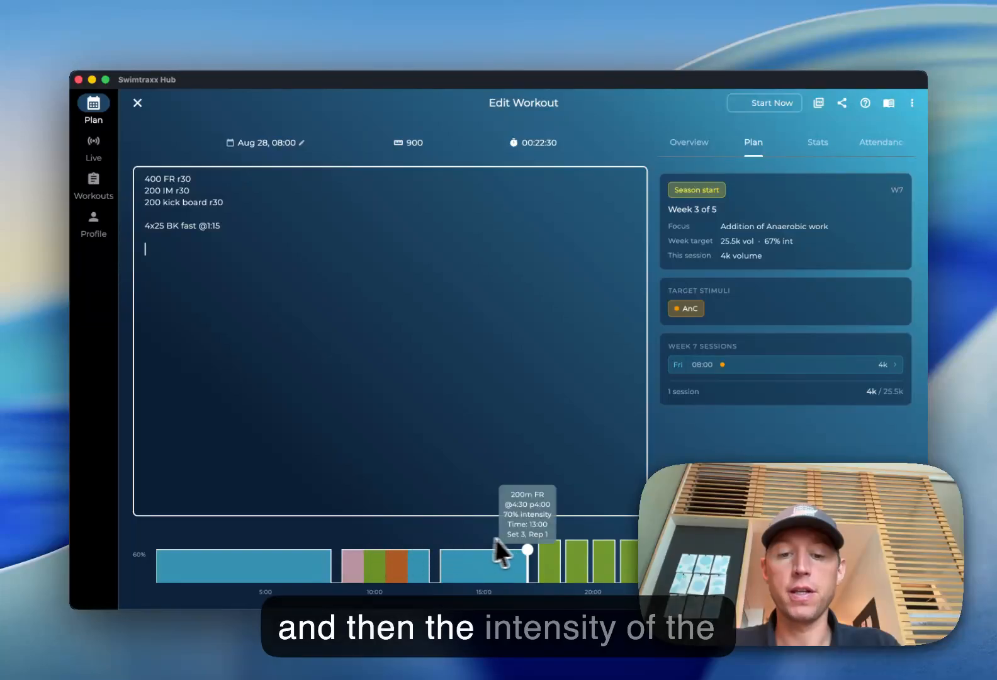
- Inspect the sprint reps in the workout chart and the details of the 400m FR set in the overview
mouse_move(557, 539)
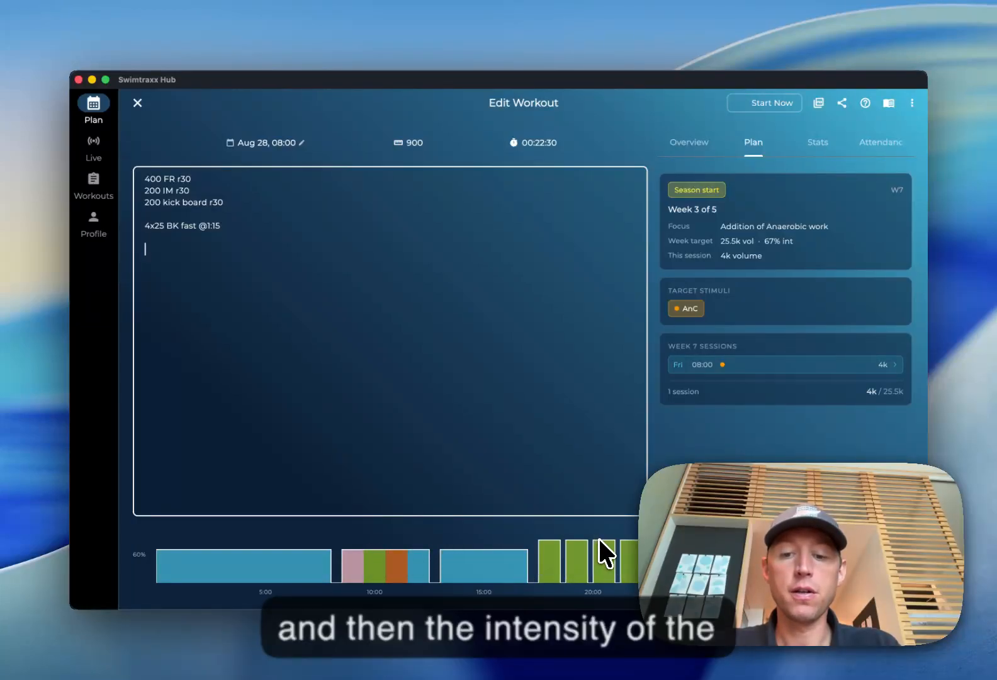
mouse_move(610, 538)
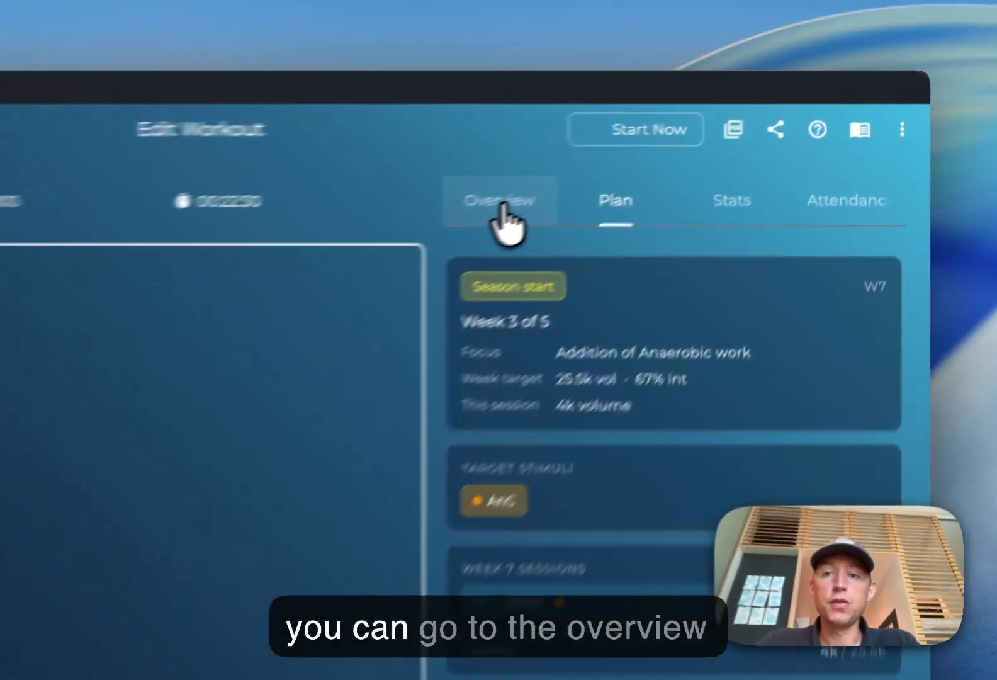
left_click(693, 145)
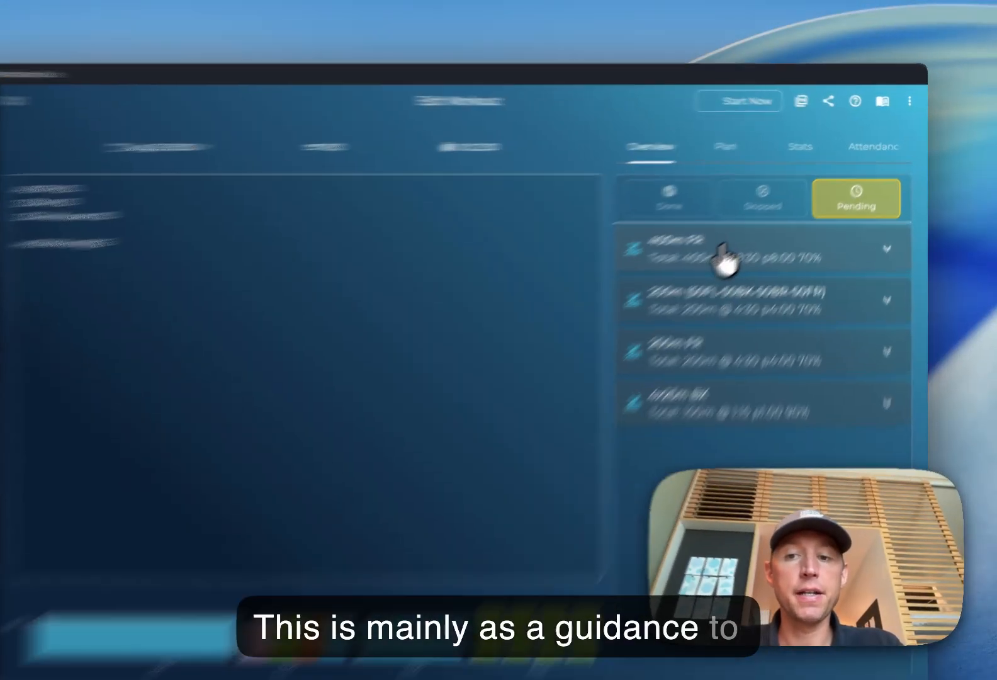
left_click(749, 228)
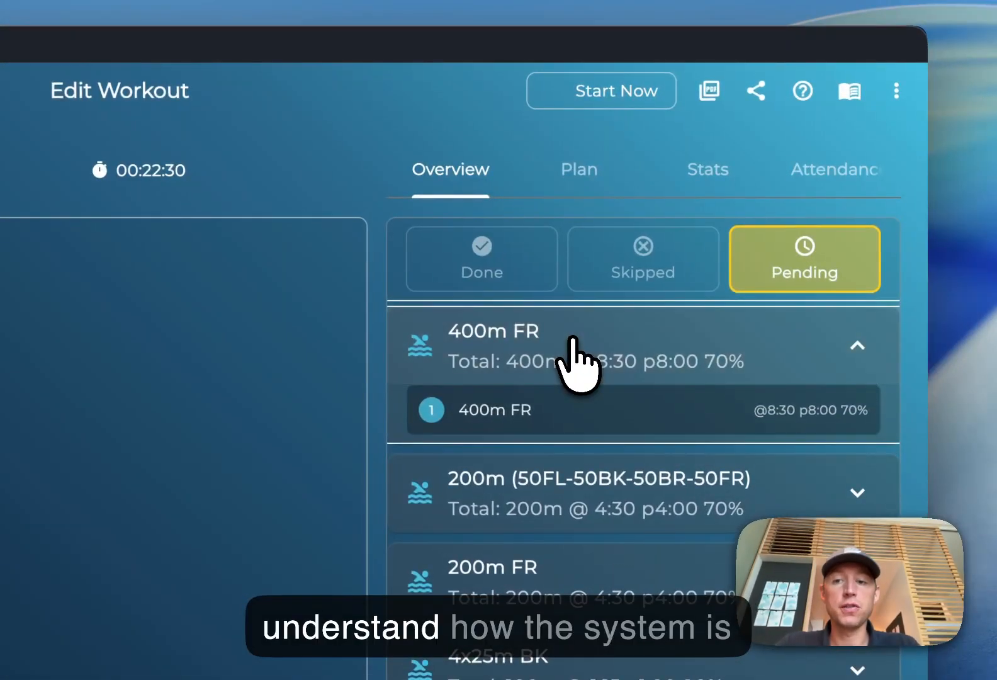
left_click(572, 340)
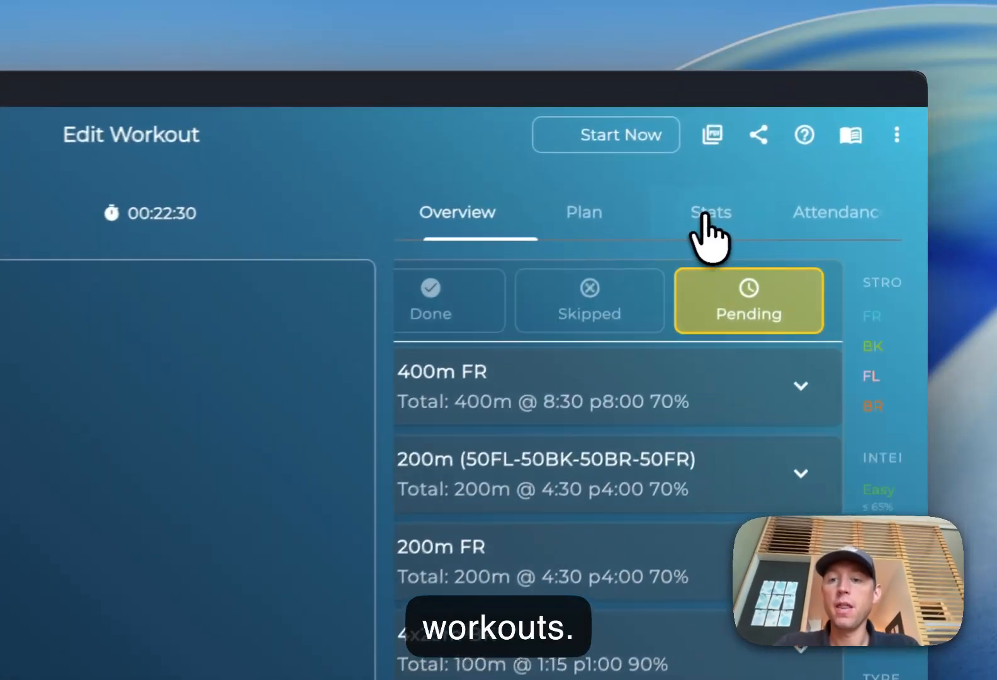
- Review the workout's statistics, from the stroke distribution down to the swim/rest balance
left_click(815, 148)
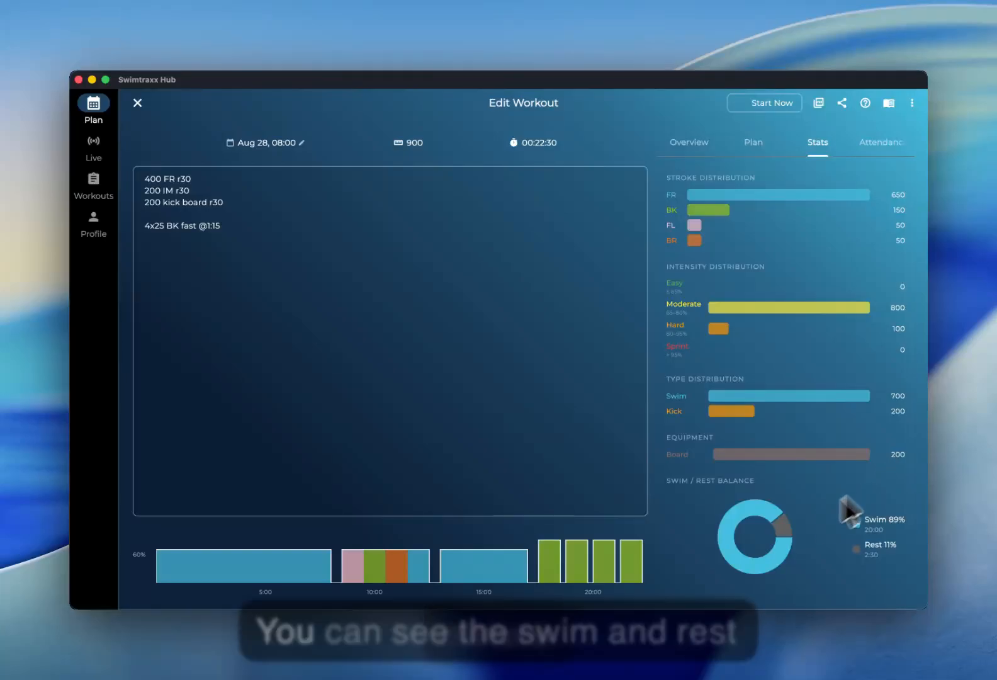
scroll(767, 537, "down", 3)
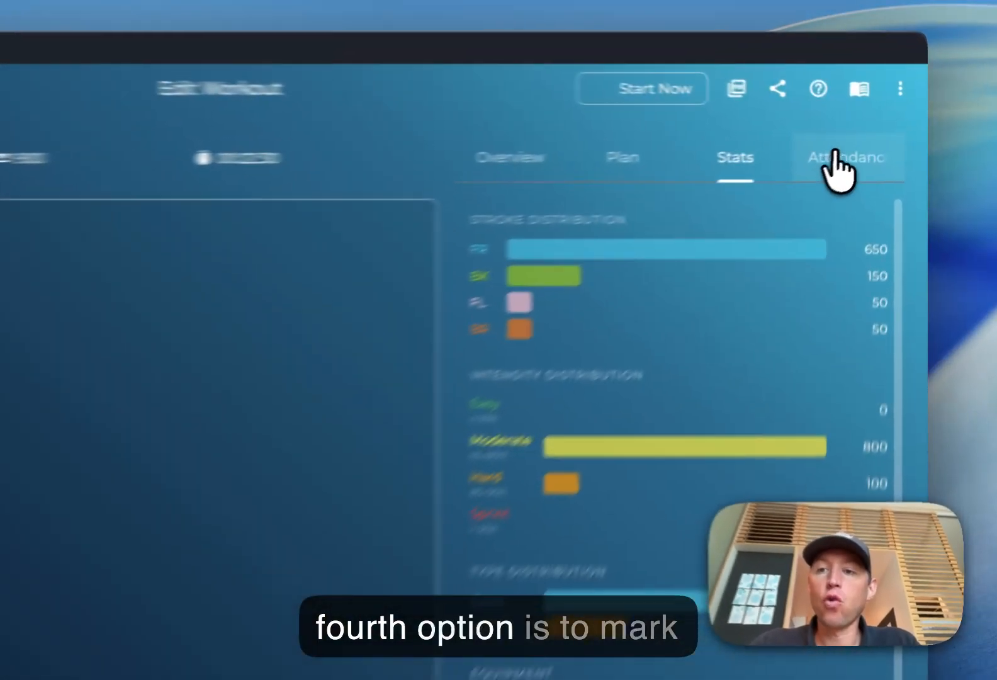
- In the attendance list, mark the first swimmer present, the second absent and the third excused
left_click(875, 141)
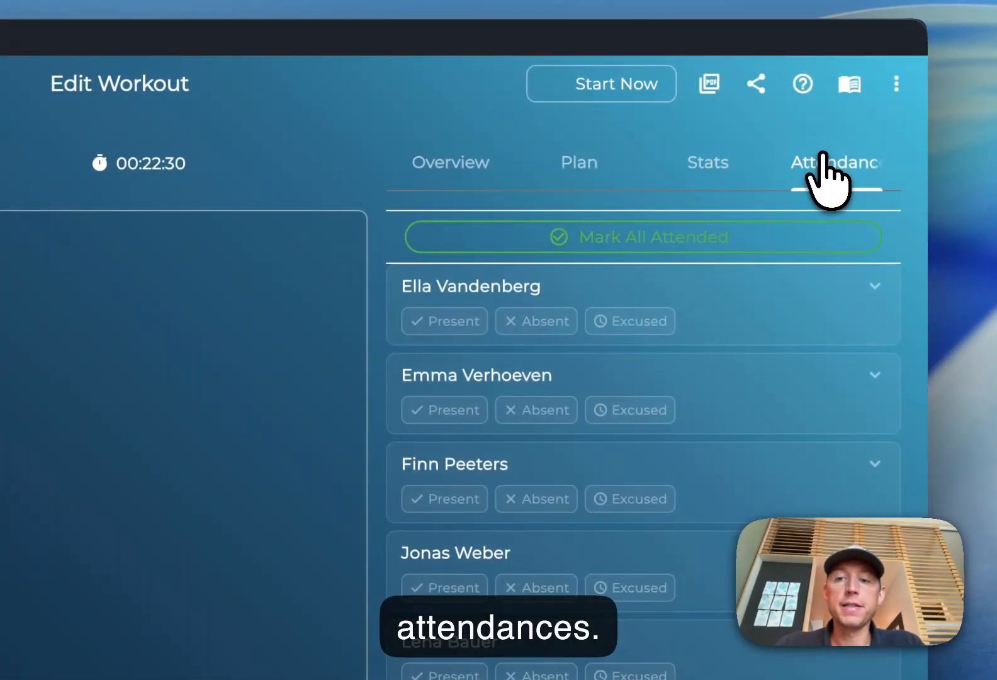
left_click(455, 323)
left_click(537, 412)
left_click(623, 501)
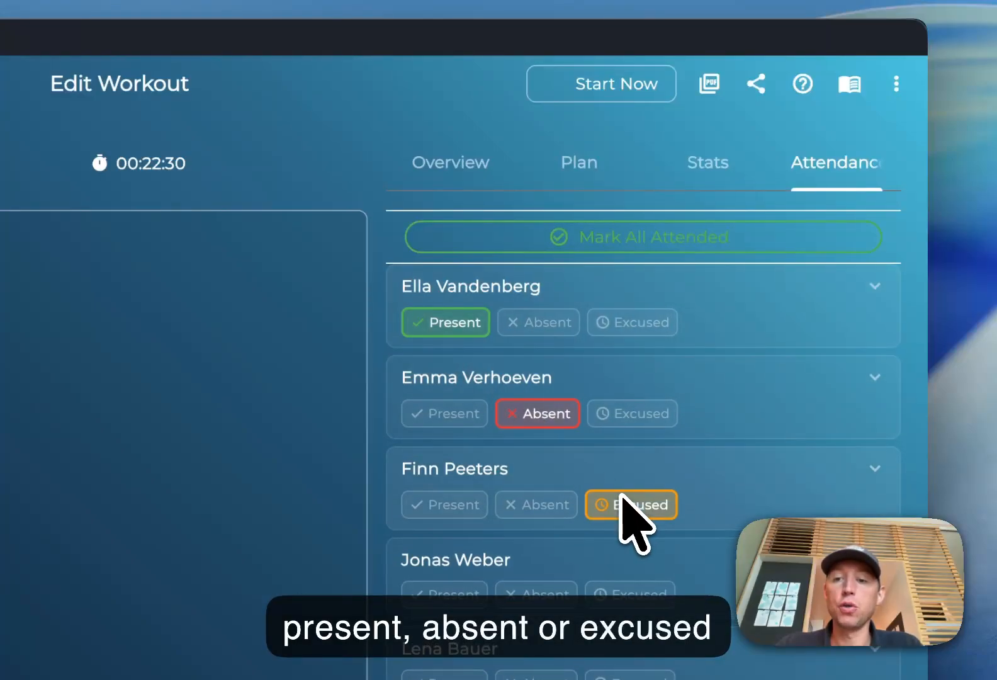
- For the third swimmer, enter the session note "Note" and set the perceived effort to 8
left_click(875, 469)
left_click(566, 437)
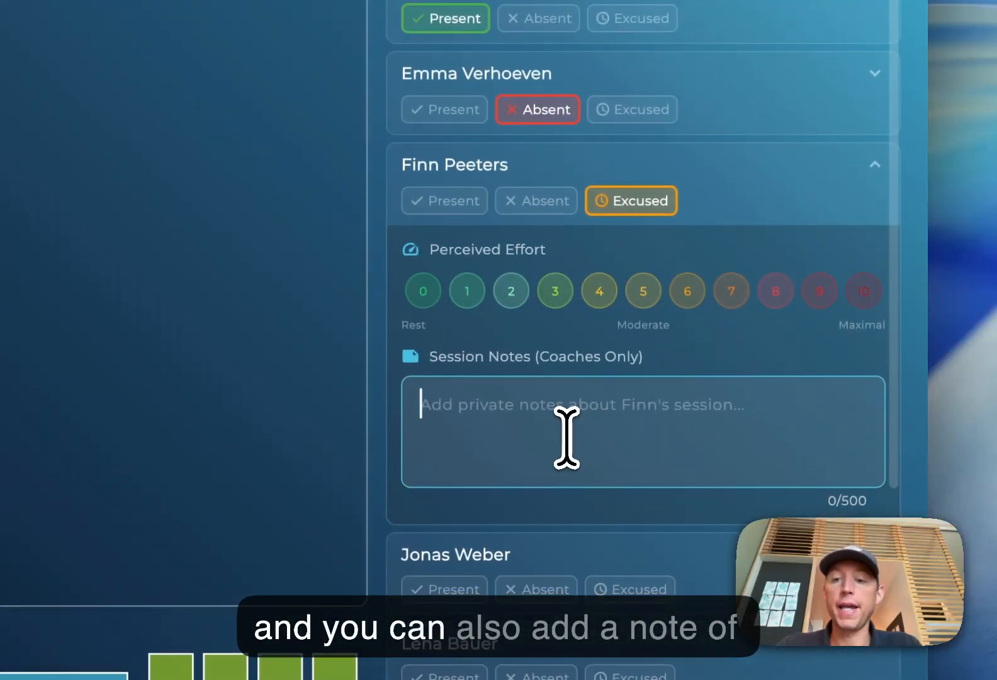
type("Note")
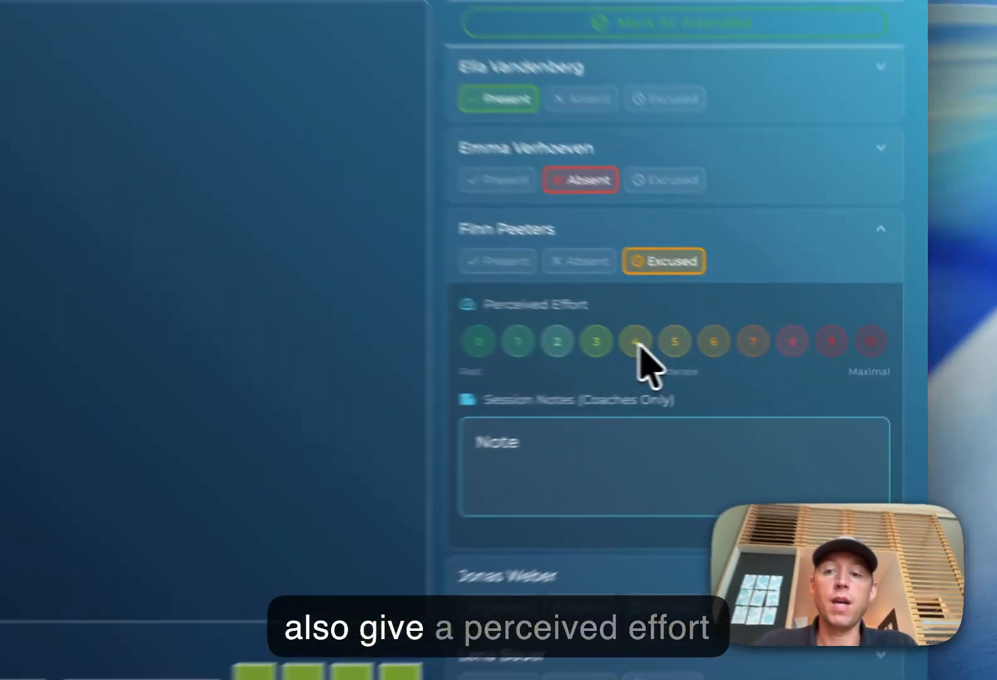
left_click(764, 358)
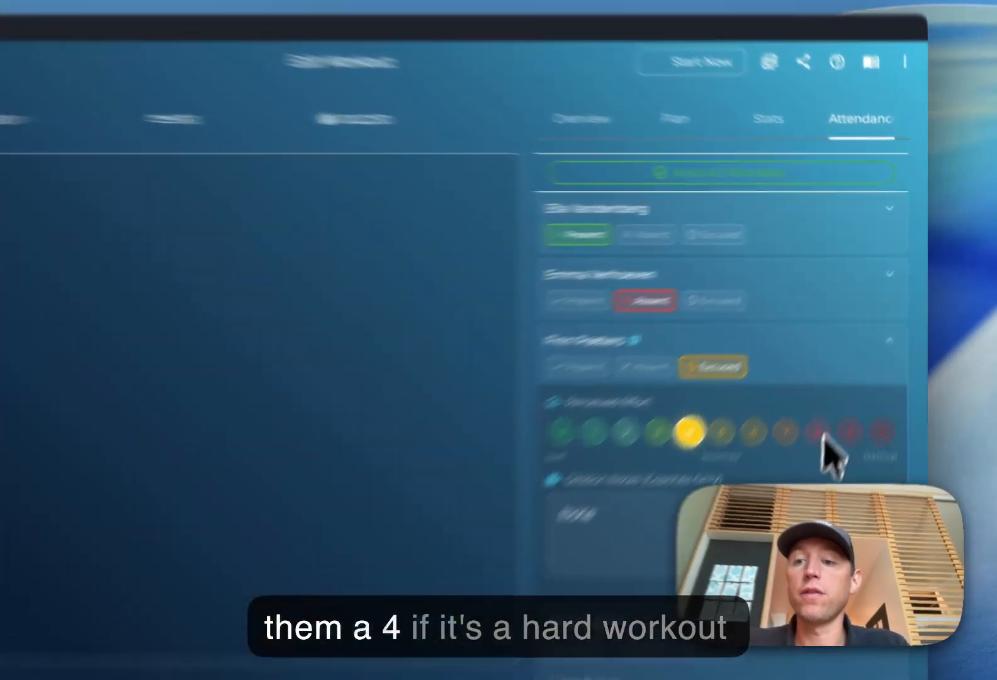
left_click(820, 433)
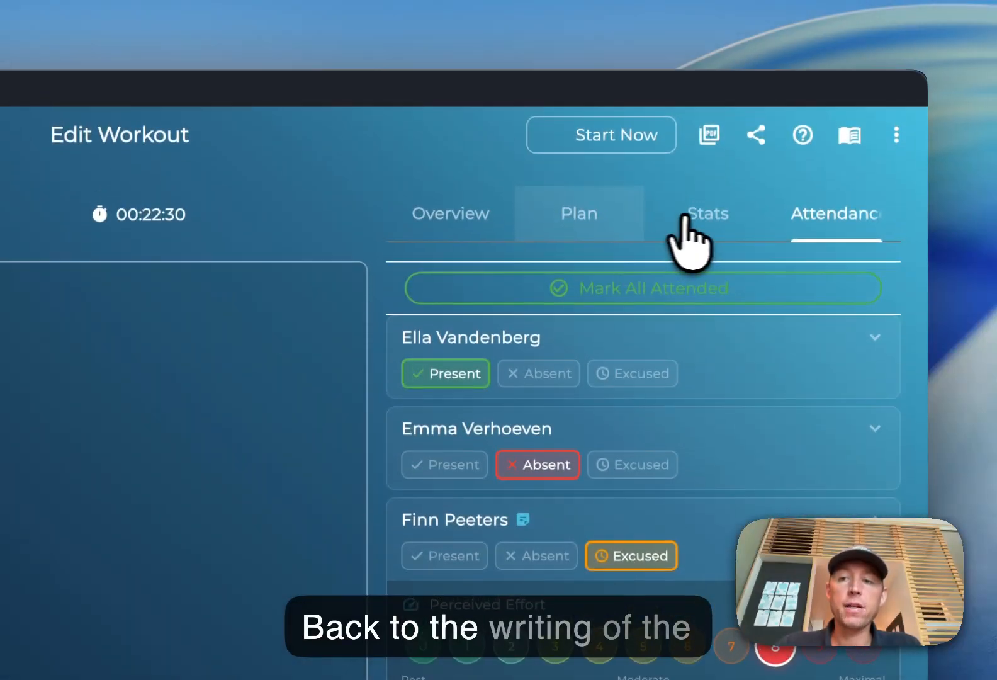
- Show the workout's stats again and add the set "4x50 FR @1:30 90%" below the 4x25 BK line, separated by a blank line
left_click(686, 93)
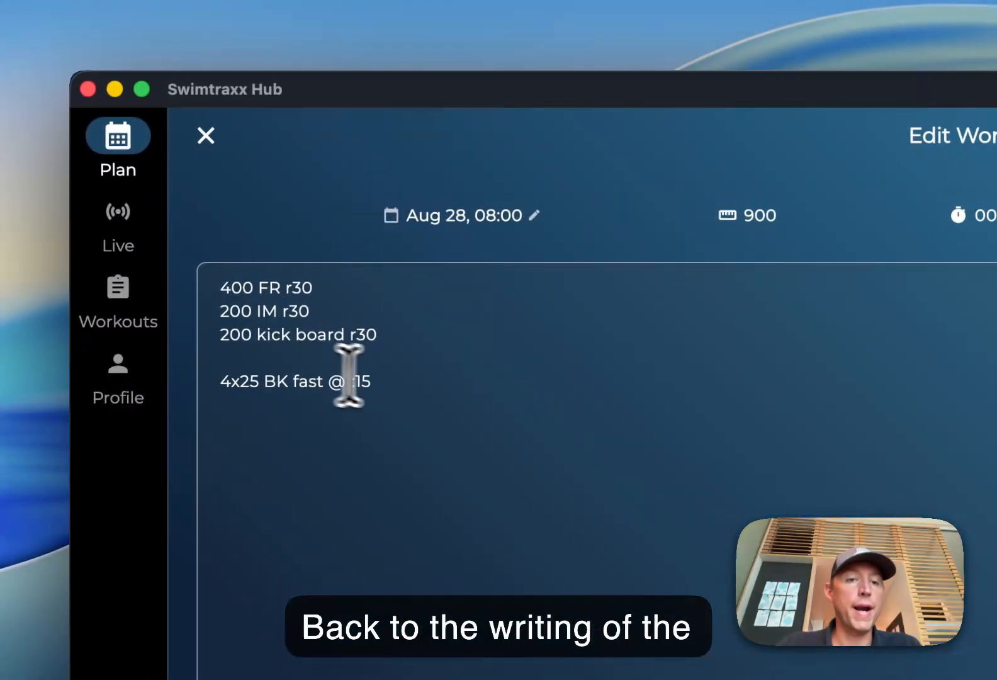
left_click(398, 383)
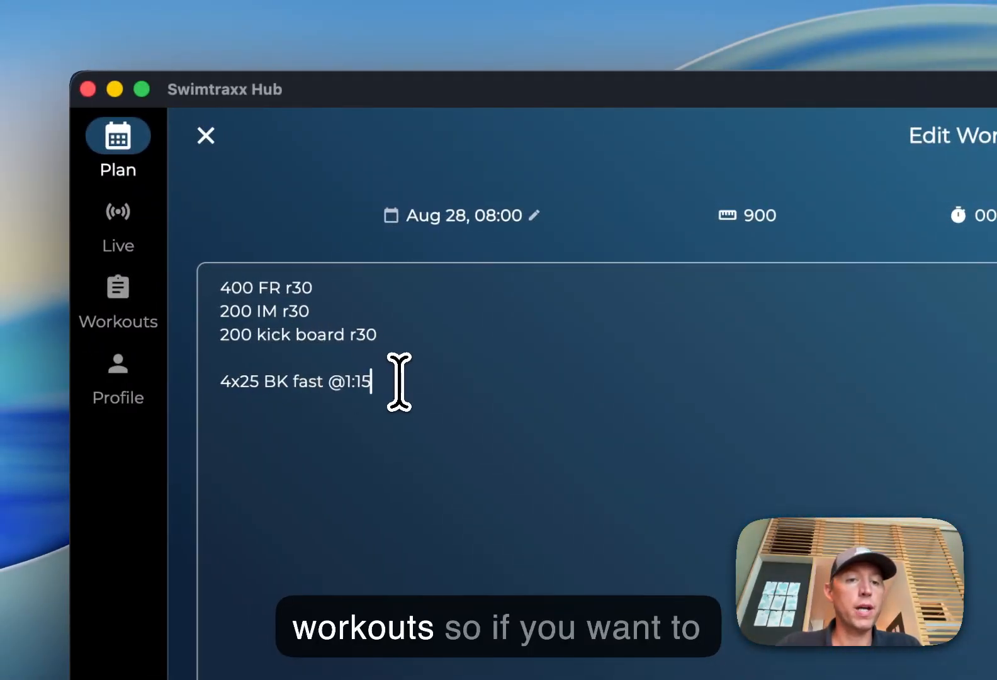
key("Return")
key("Return")
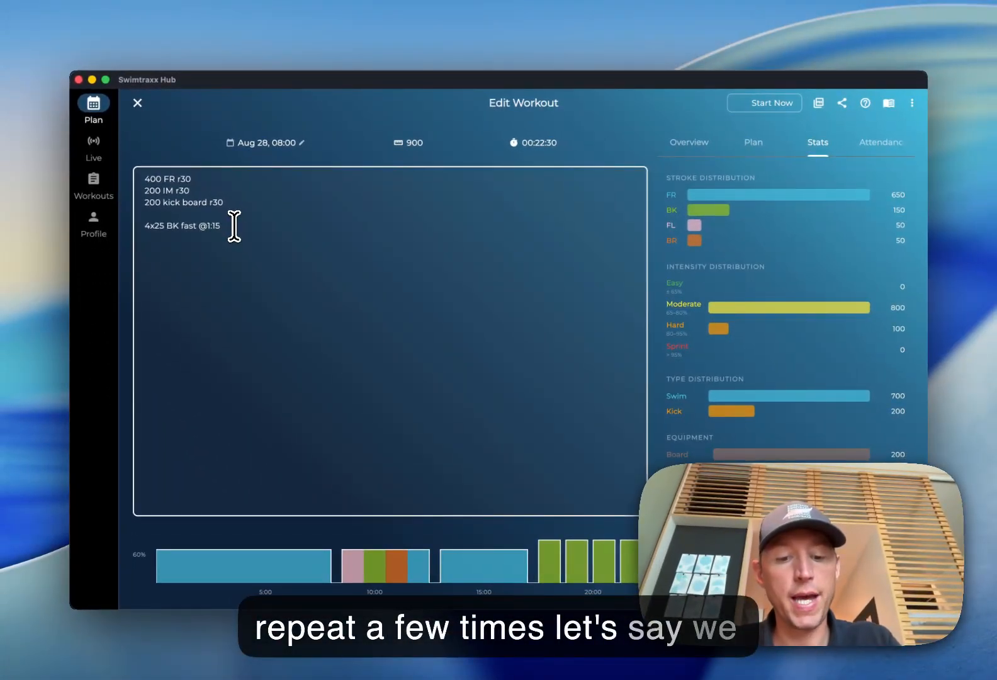
type("4x50")
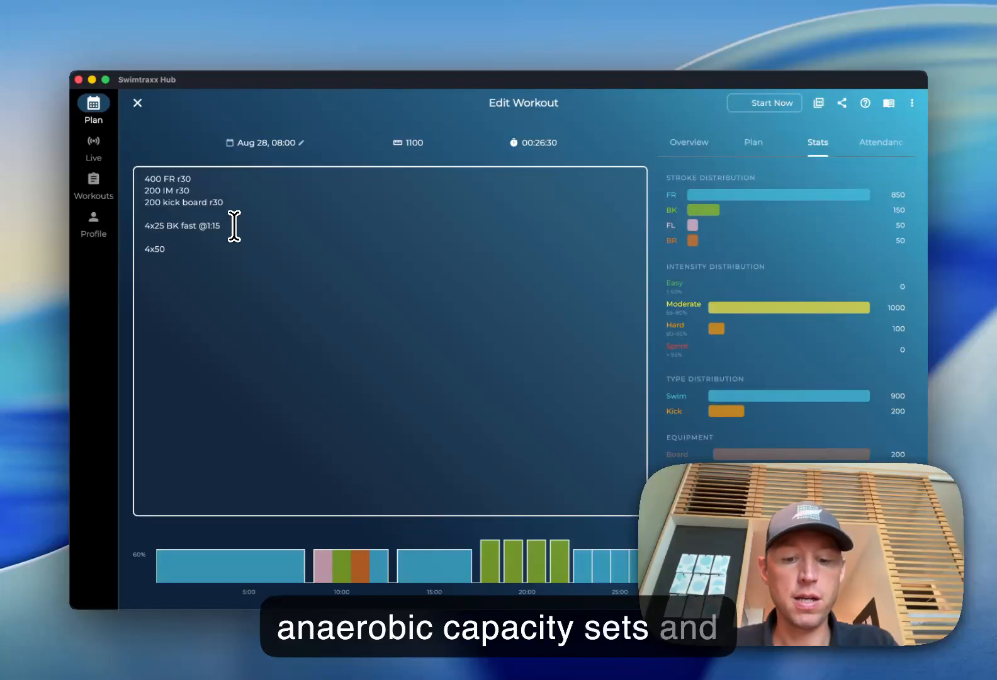
type("FR")
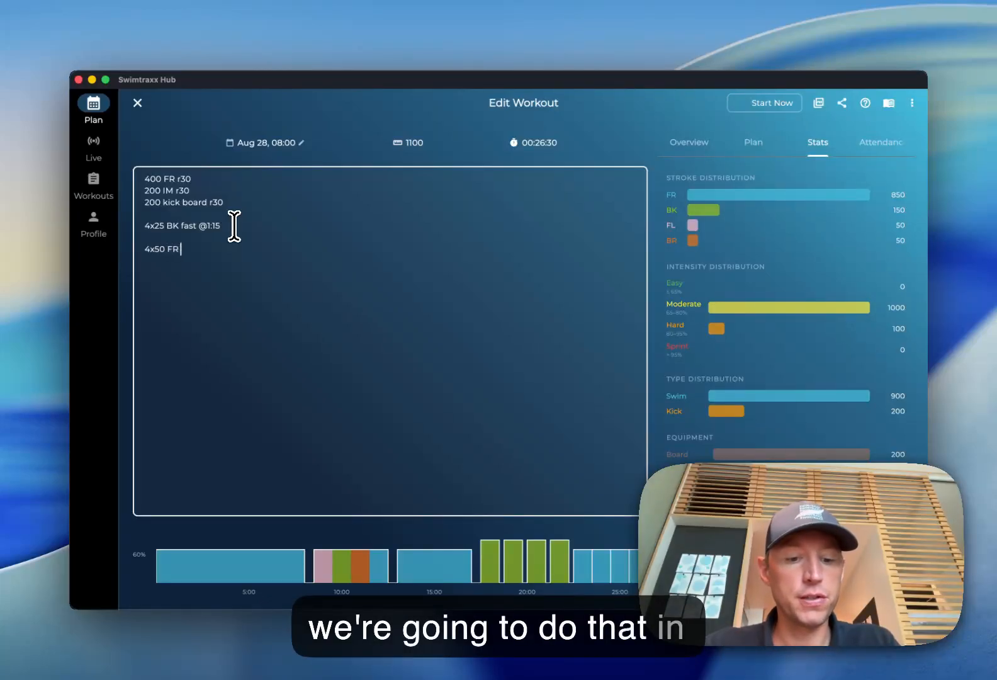
type(" @1:30 90%")
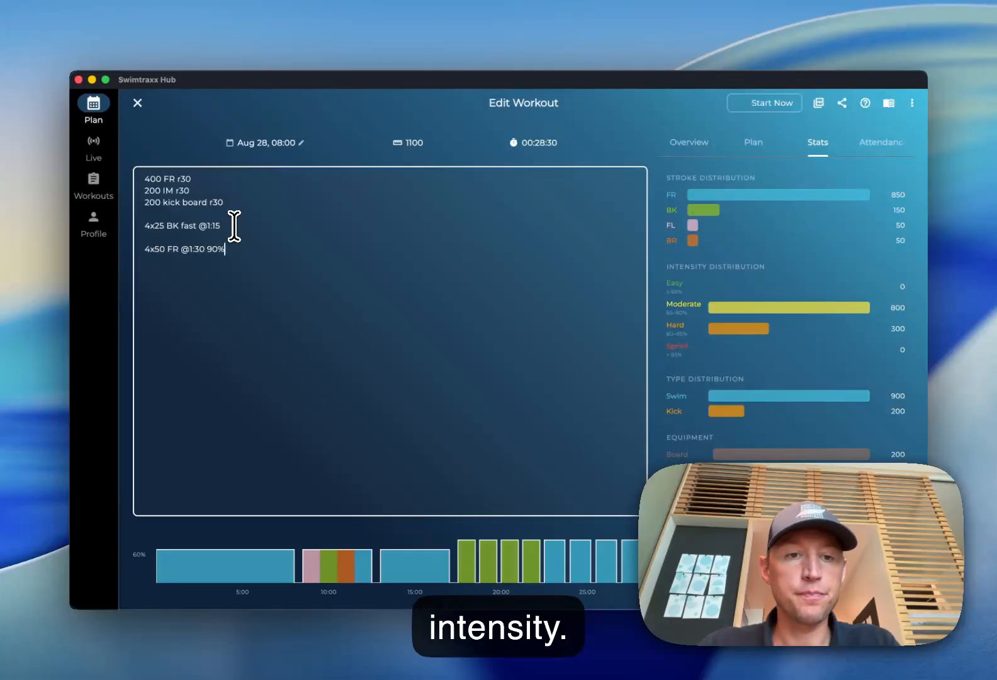
- Insert the recovery swim "100Fr easy r1:00" directly below the 4x25 BK fast set
left_click(235, 226)
key("Return")
type("100")
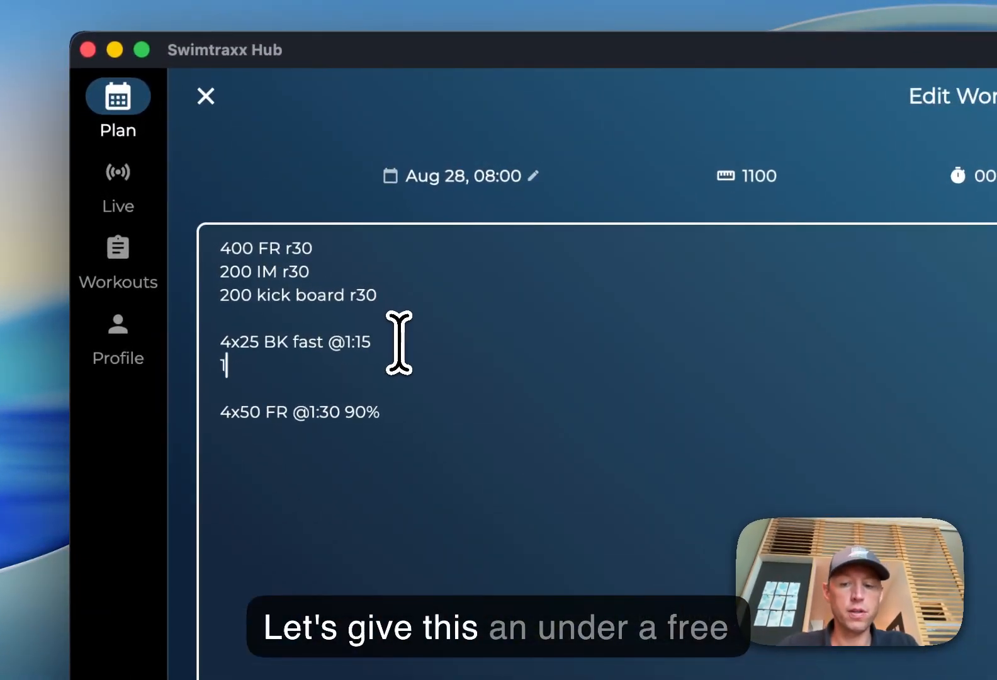
type("Fr easy")
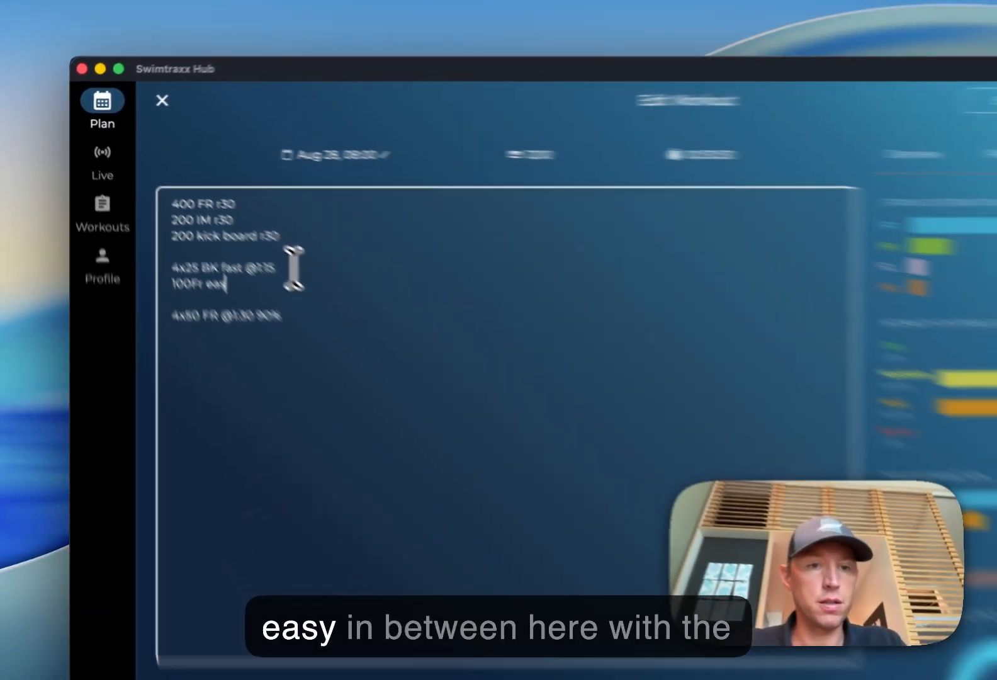
type(" r")
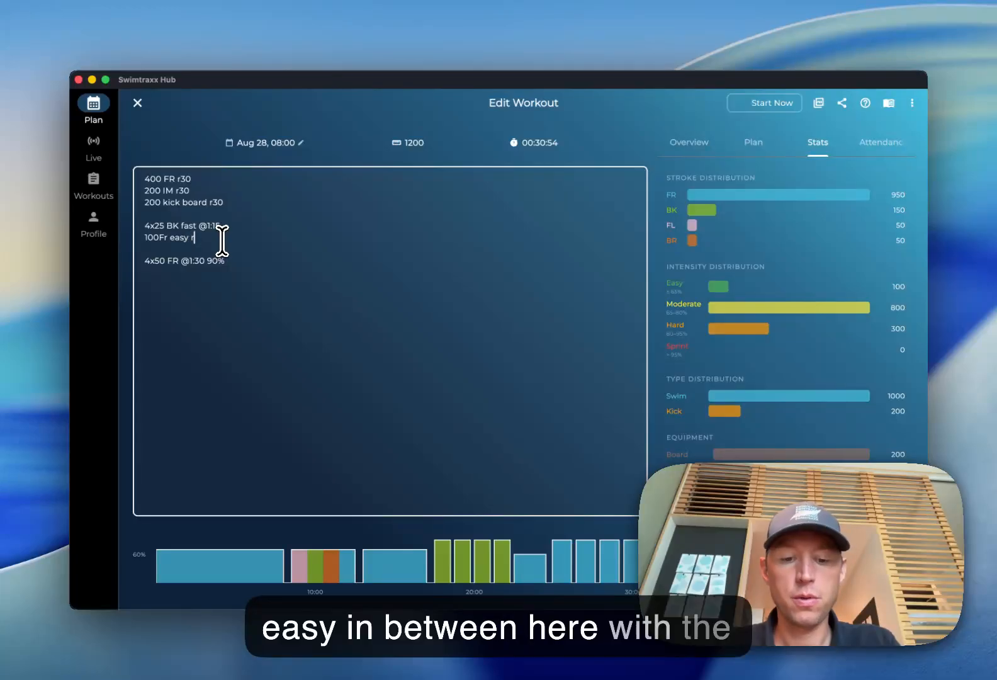
type("1:00")
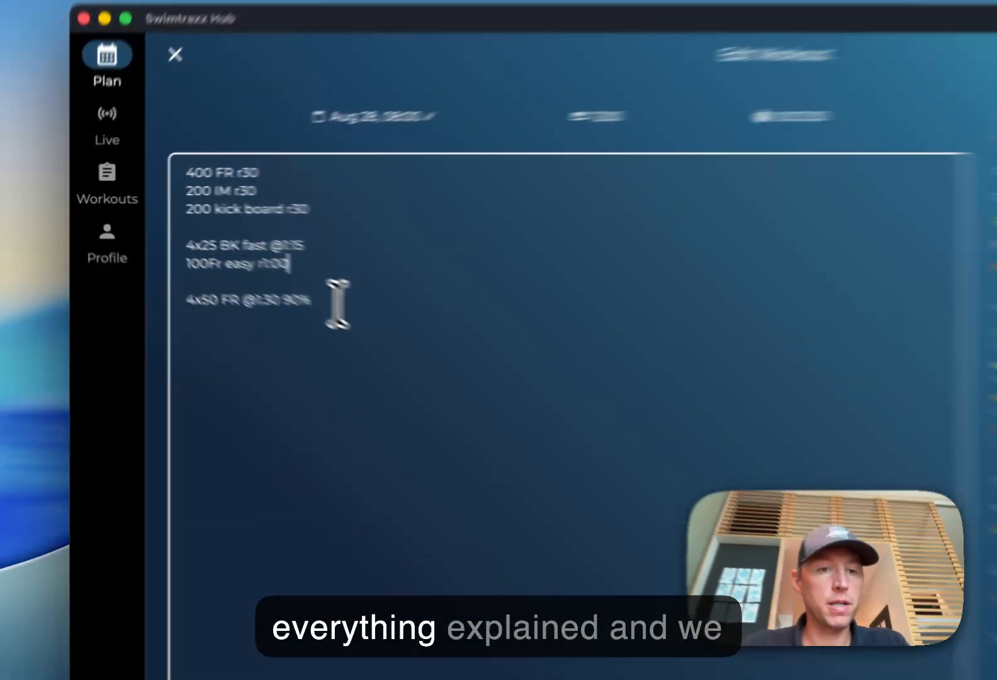
- Add the recovery swim "100 FR easy @2:00" directly below the 4x50 FR set
left_click(241, 262)
key("Return")
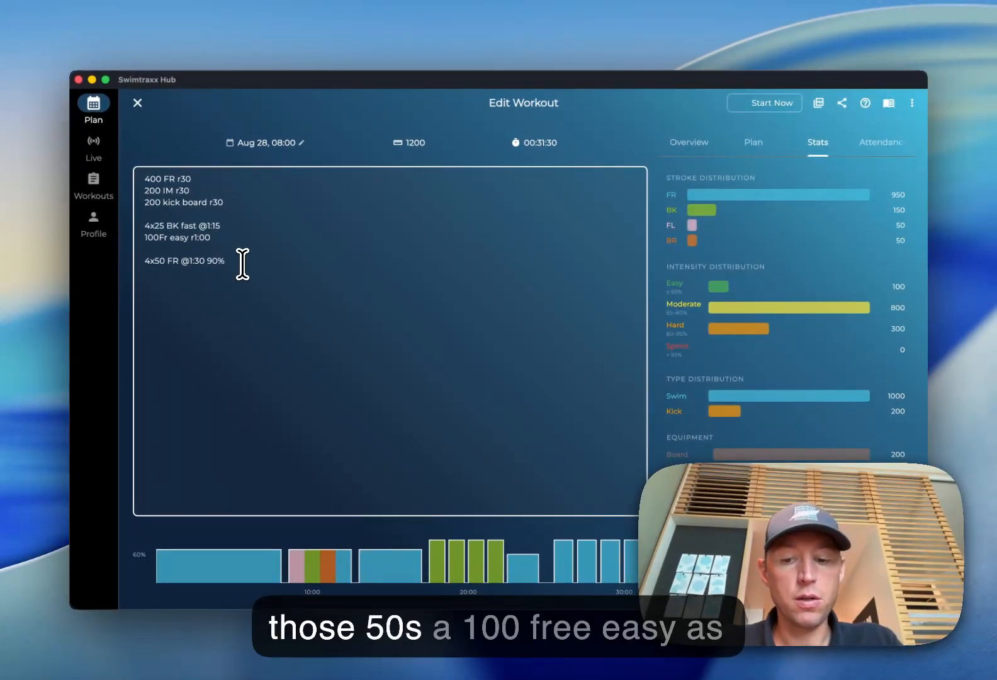
type("100 FR")
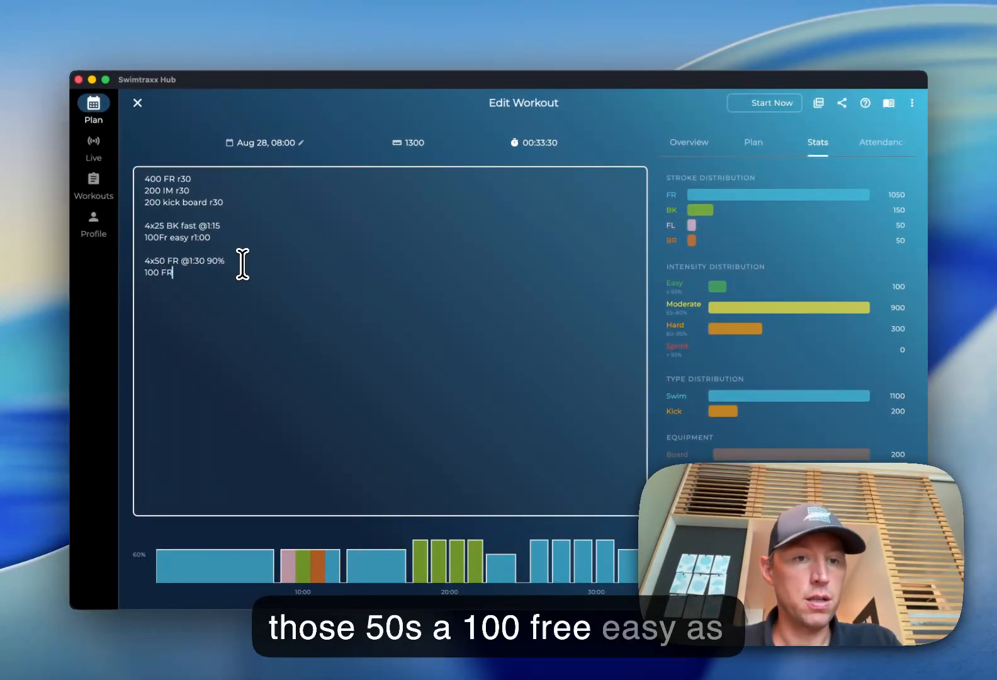
type(" easy ")
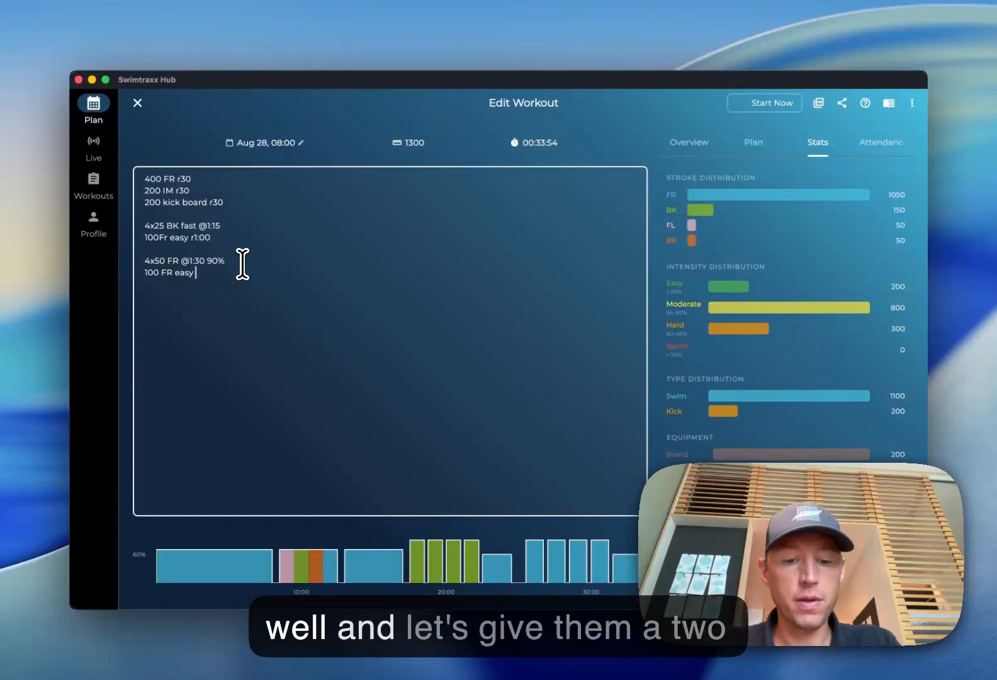
type("@")
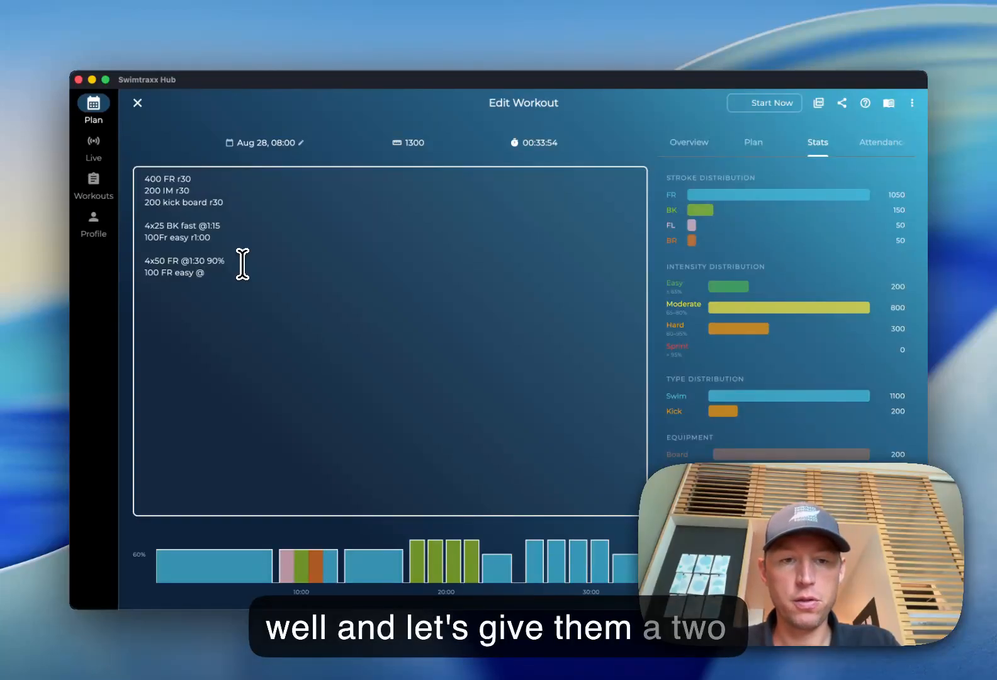
type("2:00")
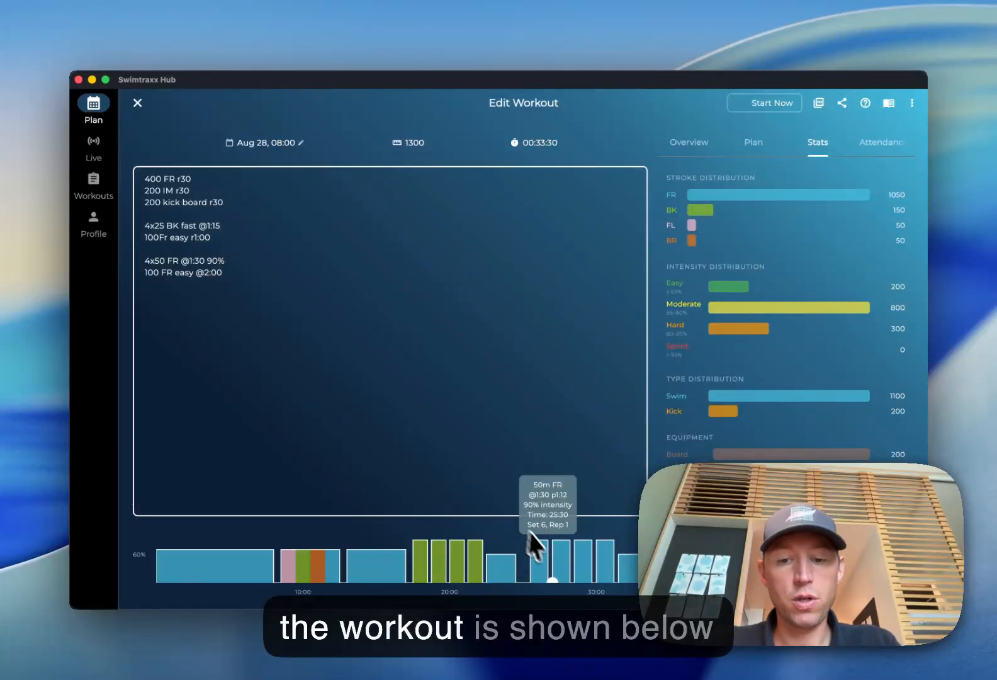
- Repeat the 4x50 FR and 100 FR easy block four times with a "4x" line directly above it
mouse_move(600, 560)
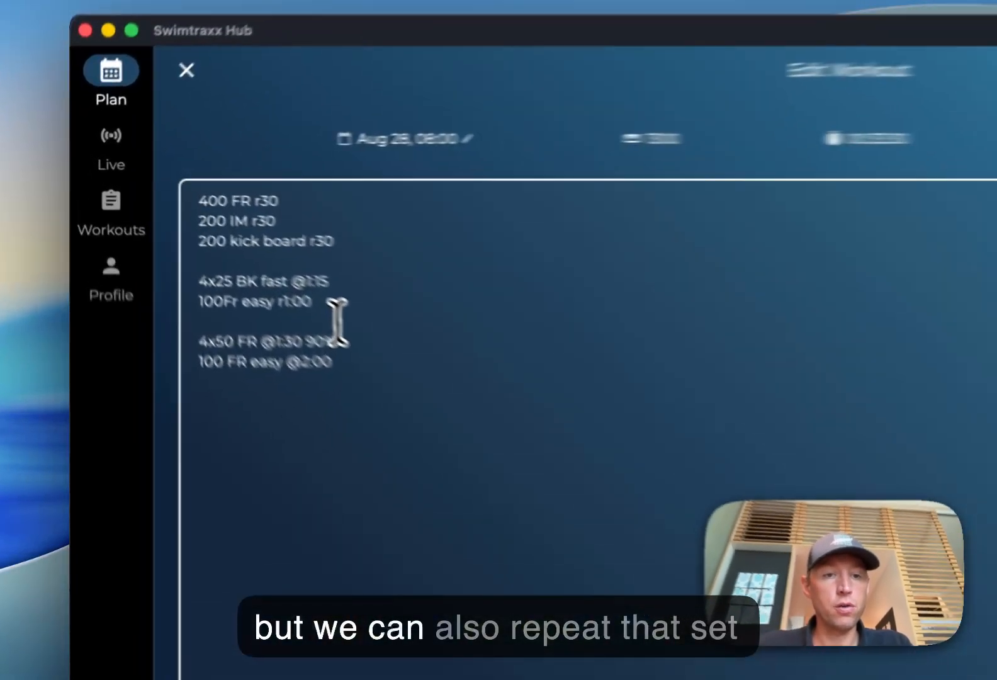
left_click(224, 248)
key("Return")
type("4x")
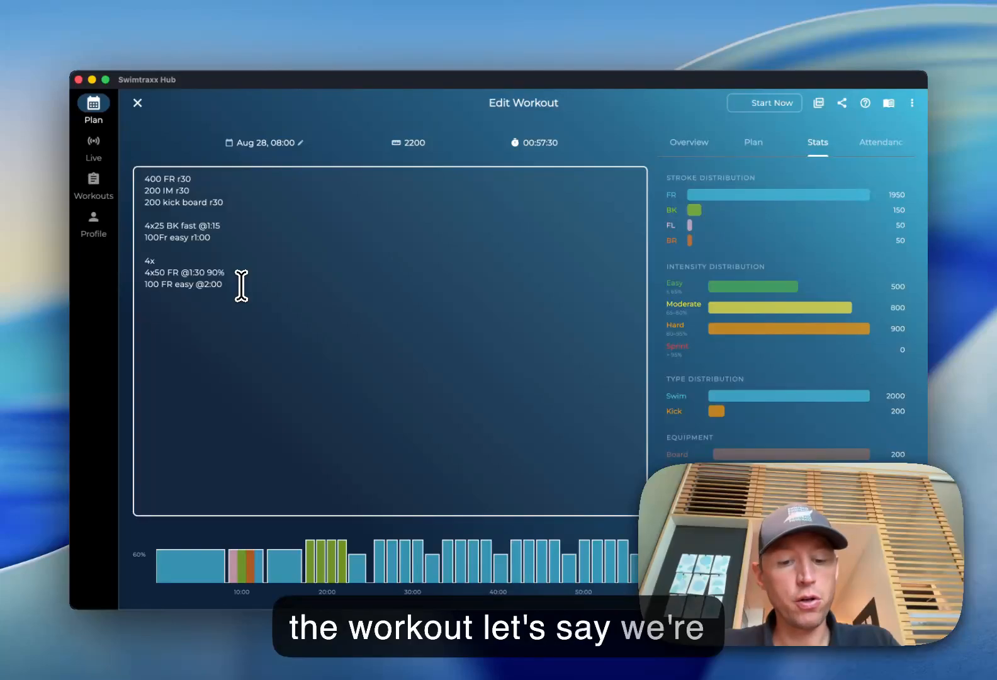
- Add a final set "4x100 pull pullbuoy BK-FR" below the repeated block, separated by a blank line
type("x100 ")
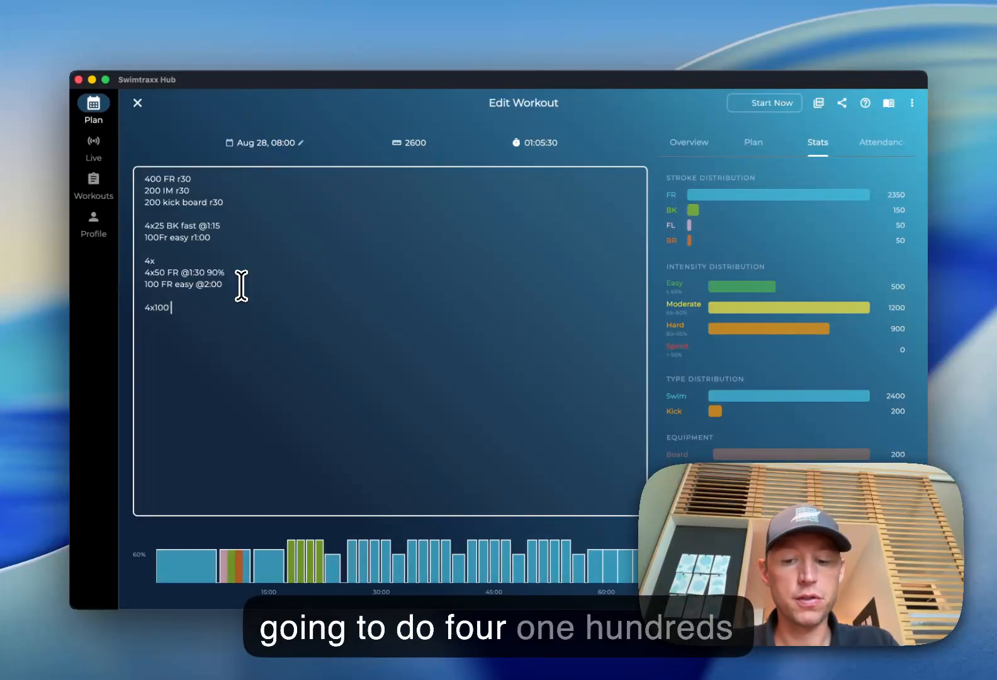
type("pul")
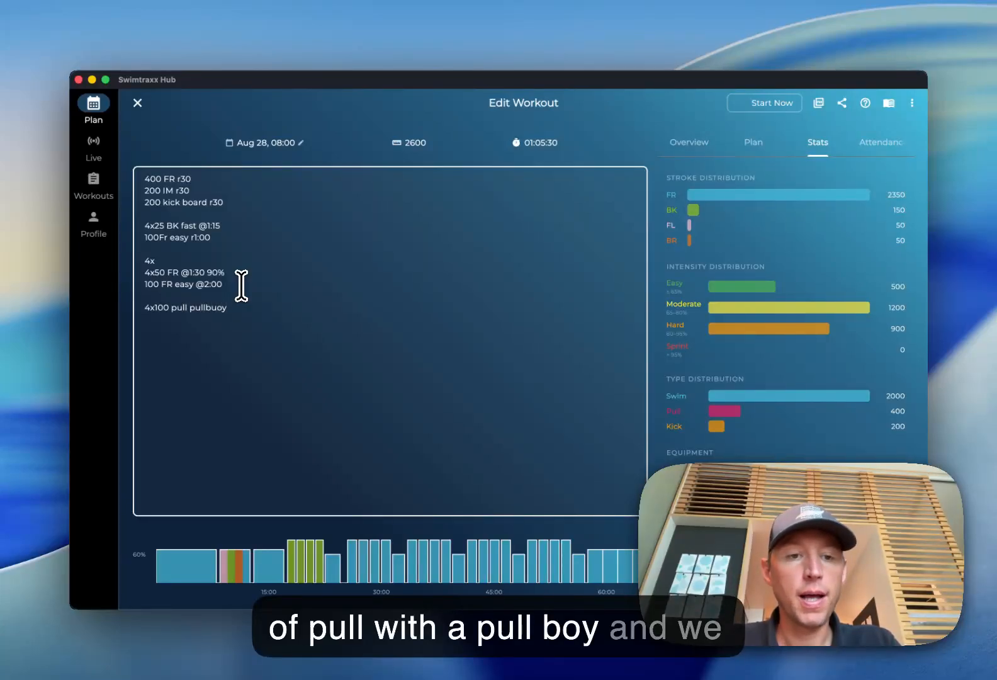
type("l pullbuoy")
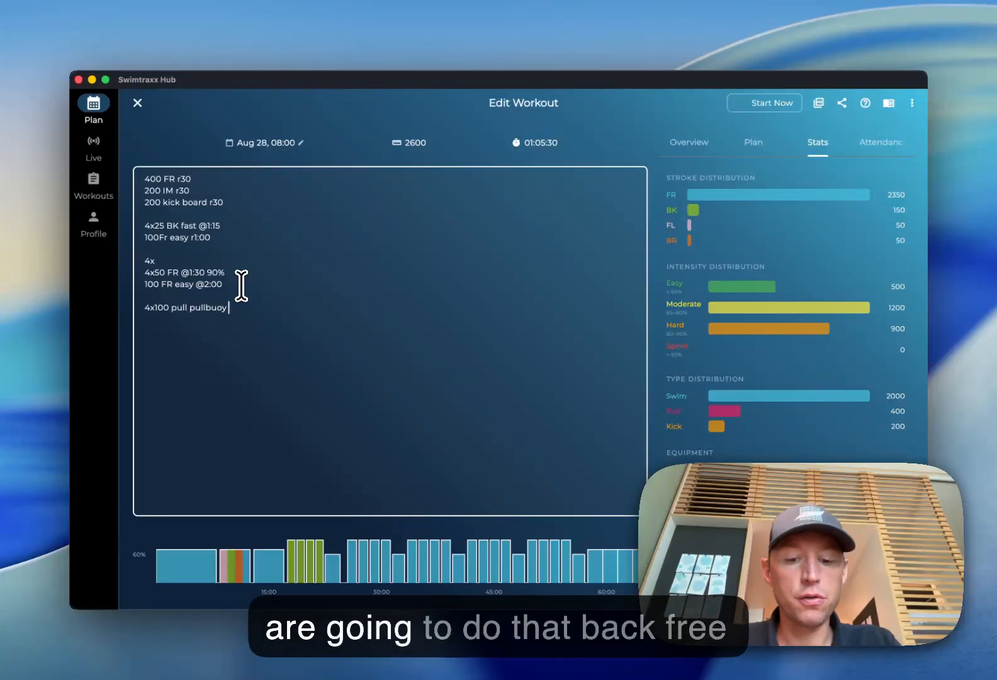
type(" BK")
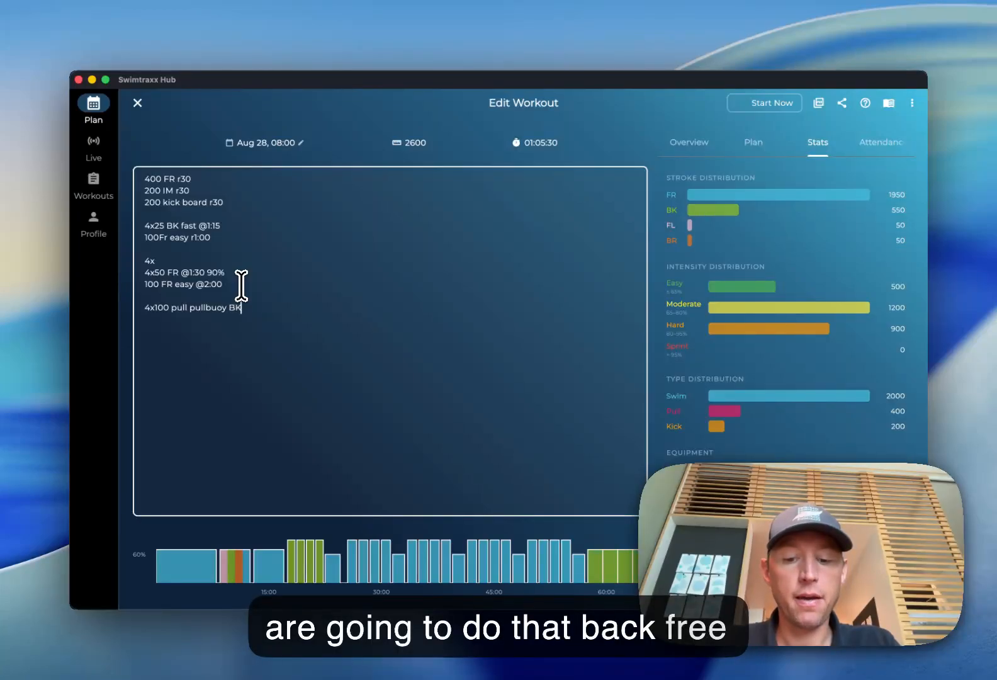
type("-FR")
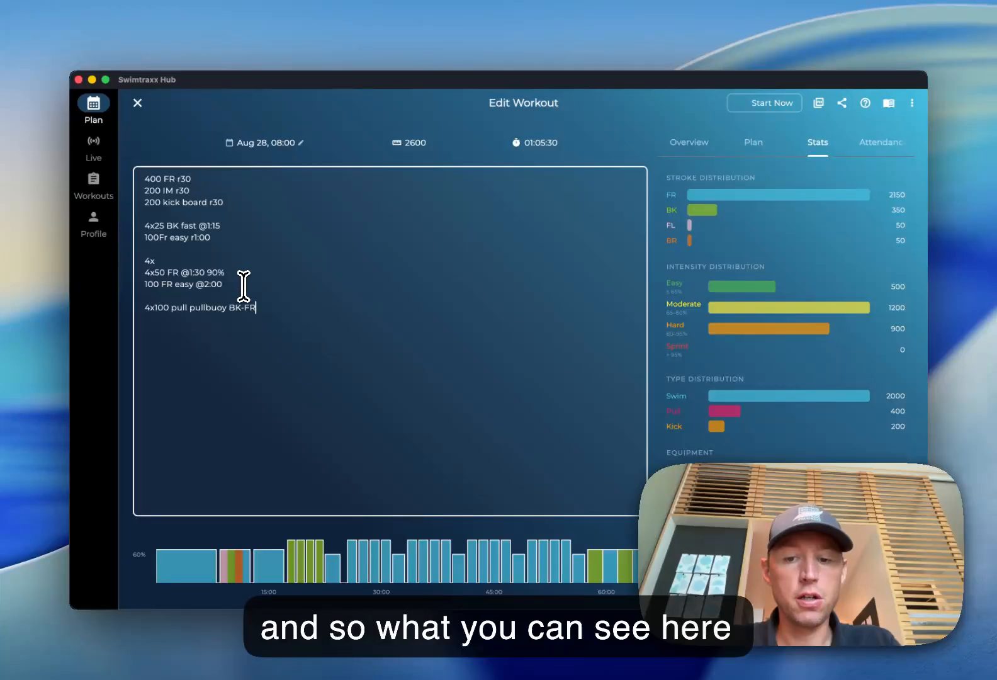
- Put the strokes of the 4x100 pull set in brackets as "(BK-FR)" and give the set the send-off @1:45
mouse_move(625, 566)
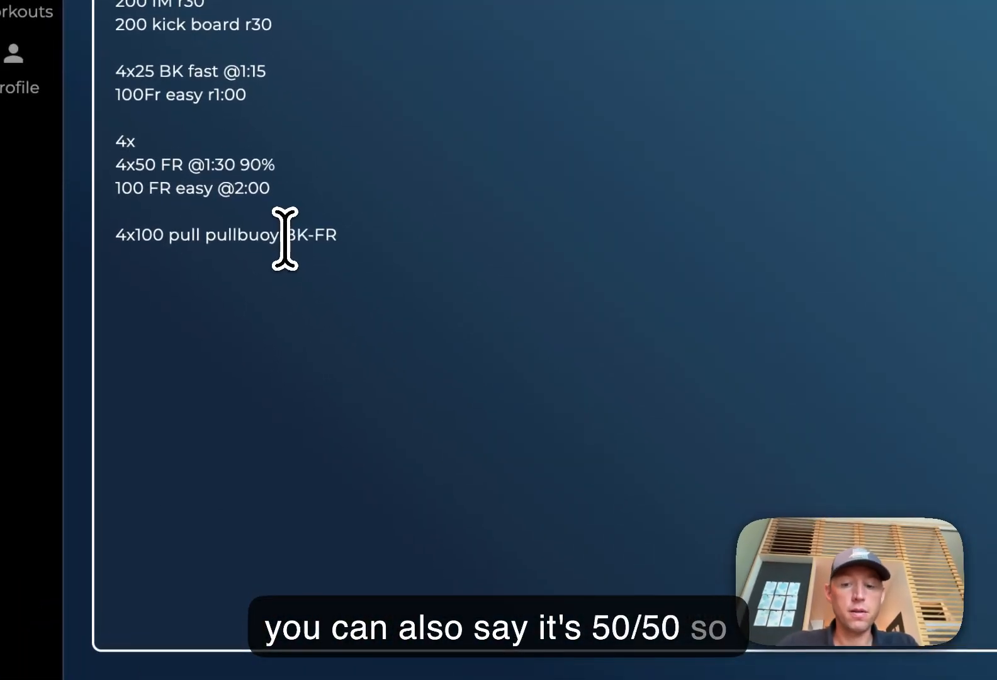
left_click(229, 308)
type("(")
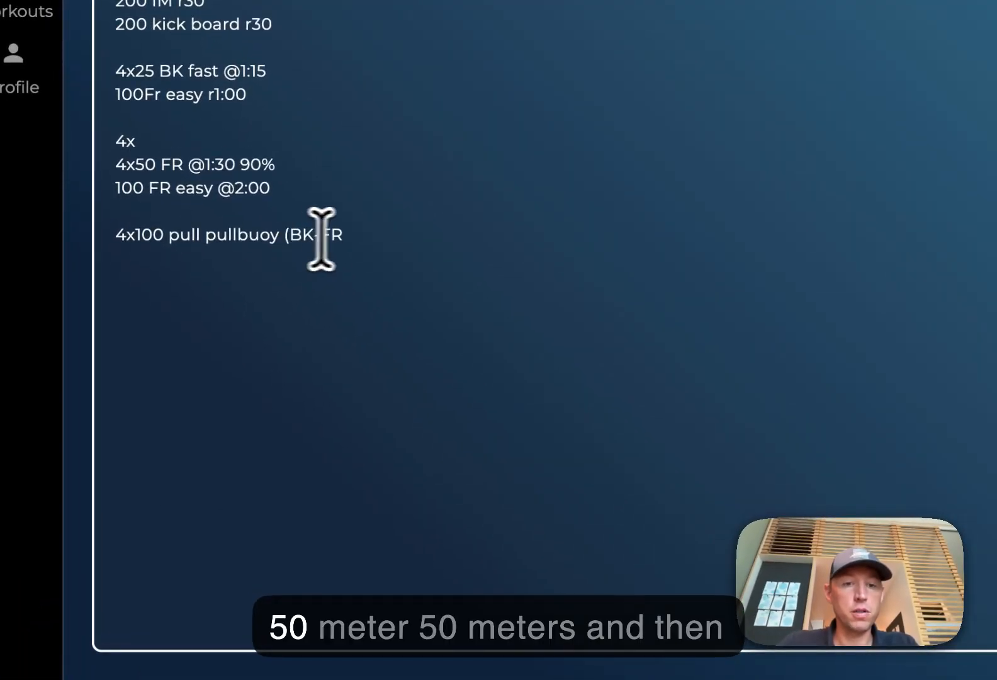
left_click(349, 239)
type(")")
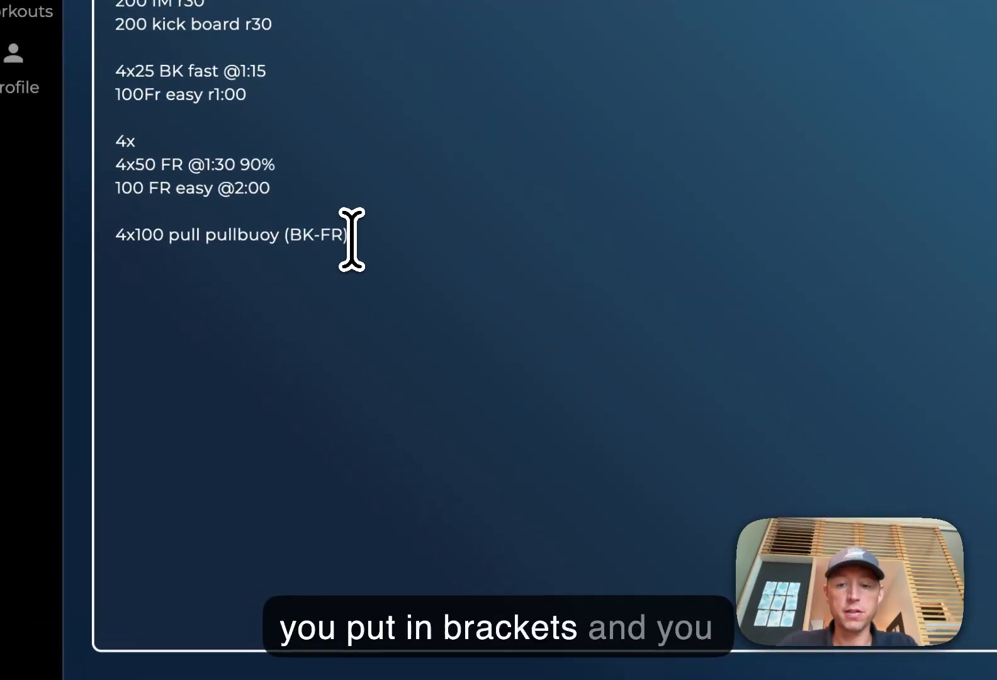
mouse_move(591, 542)
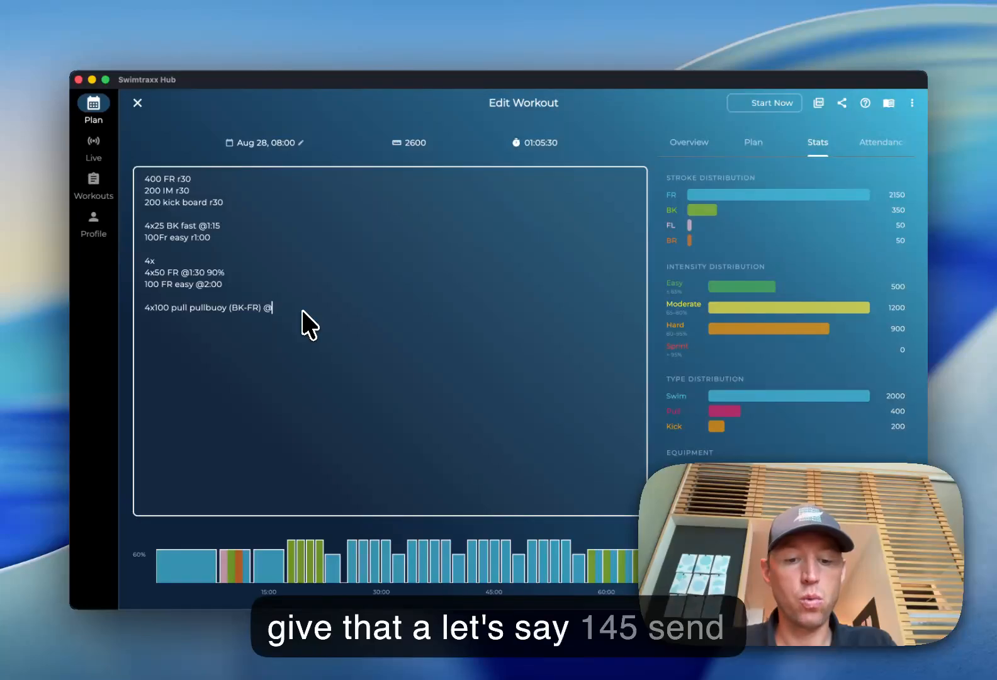
type("1:45")
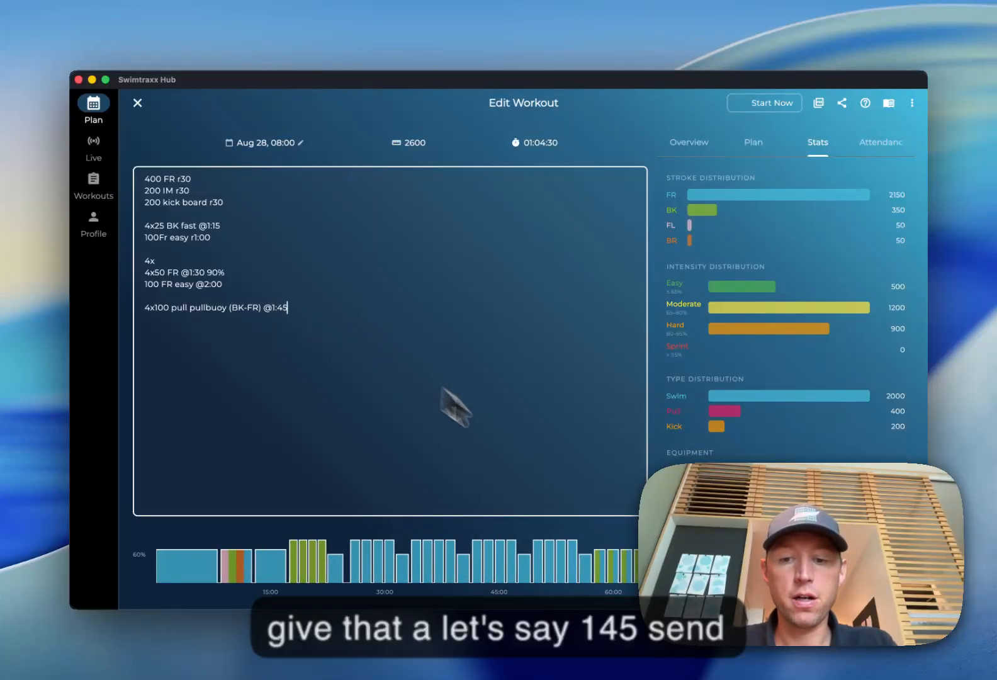
- Select only the repeated 4x main set to examine its distance, duration, stats and chart, and clear the selection
mouse_move(606, 545)
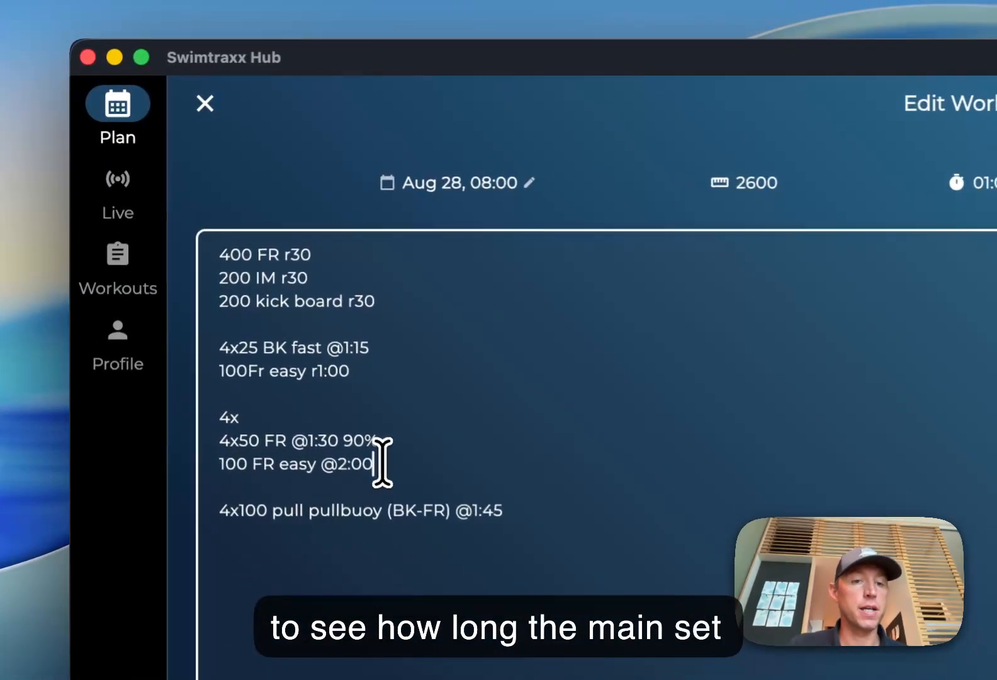
left_click_drag(221, 285, 197, 277)
left_click_drag(335, 453, 216, 429)
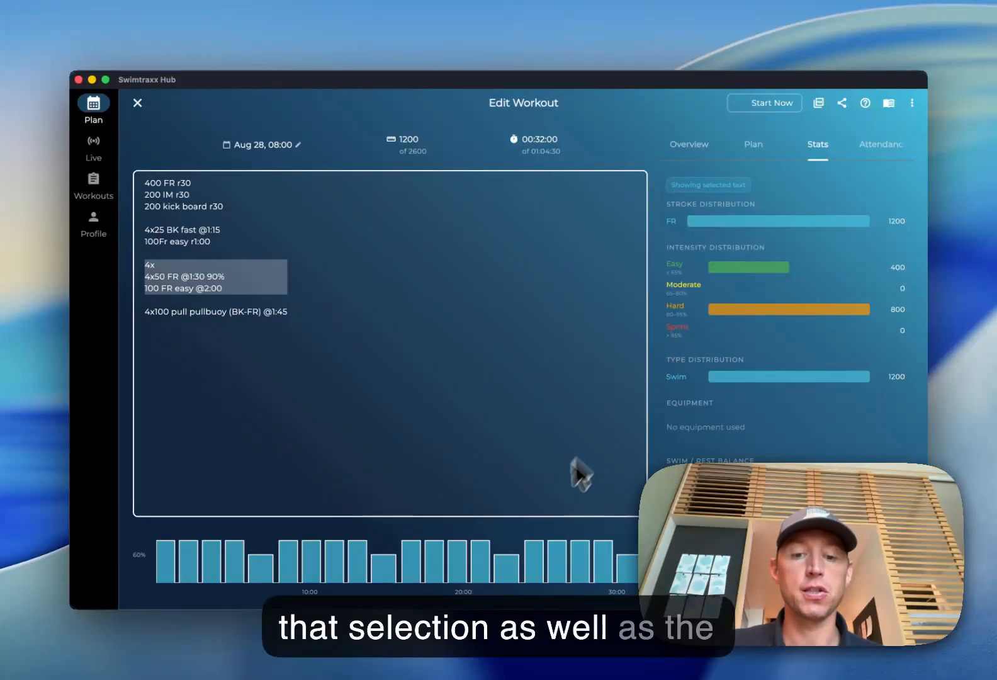
mouse_move(499, 559)
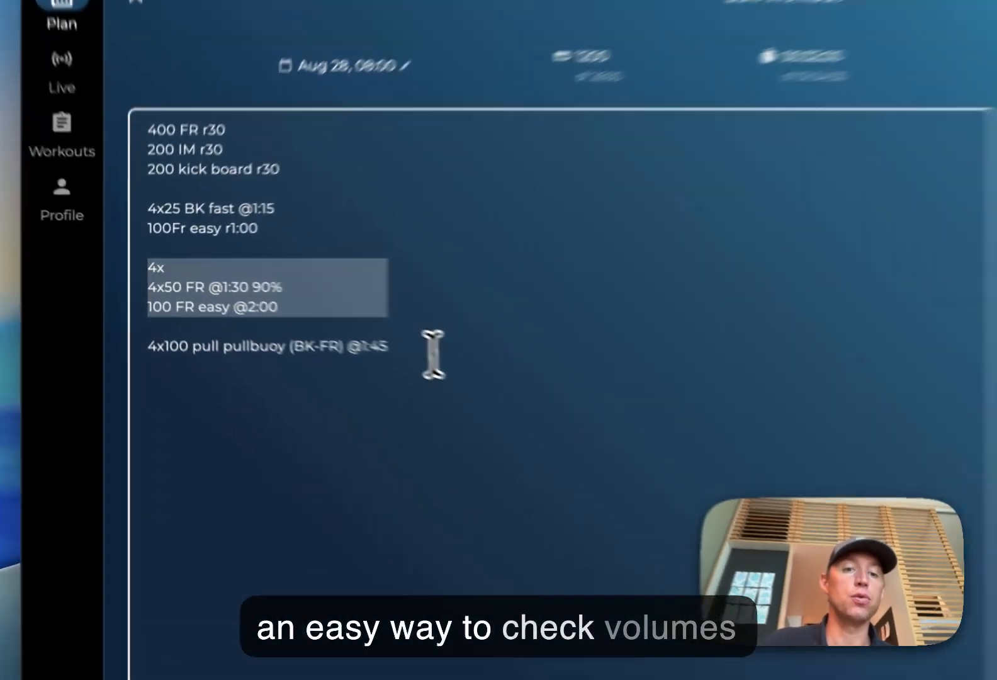
left_click(314, 320)
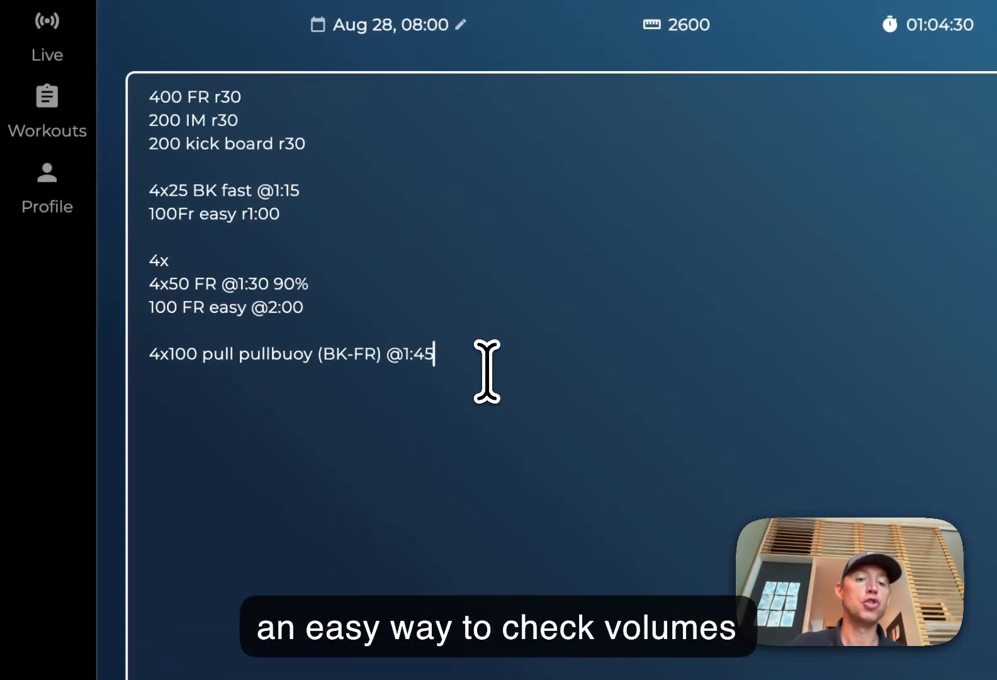